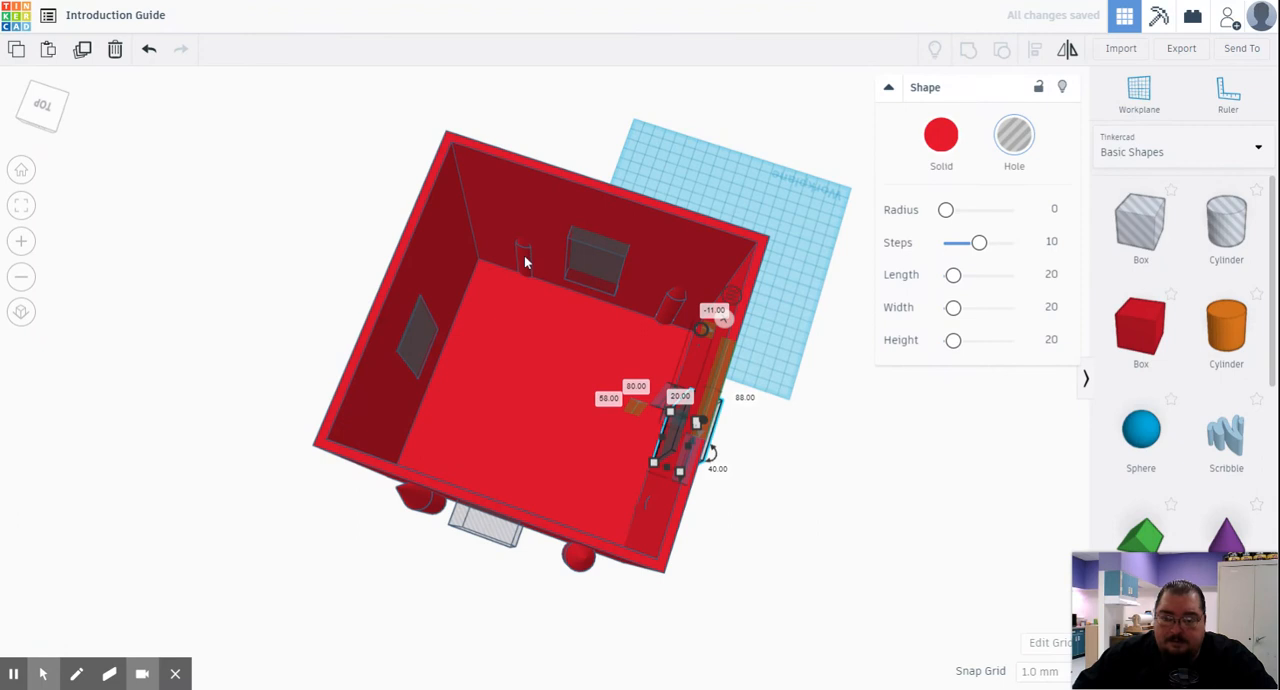
- Ungroup the building down to its separate shapes and regroup everything so the window holes cut through the walls
click(523, 368)
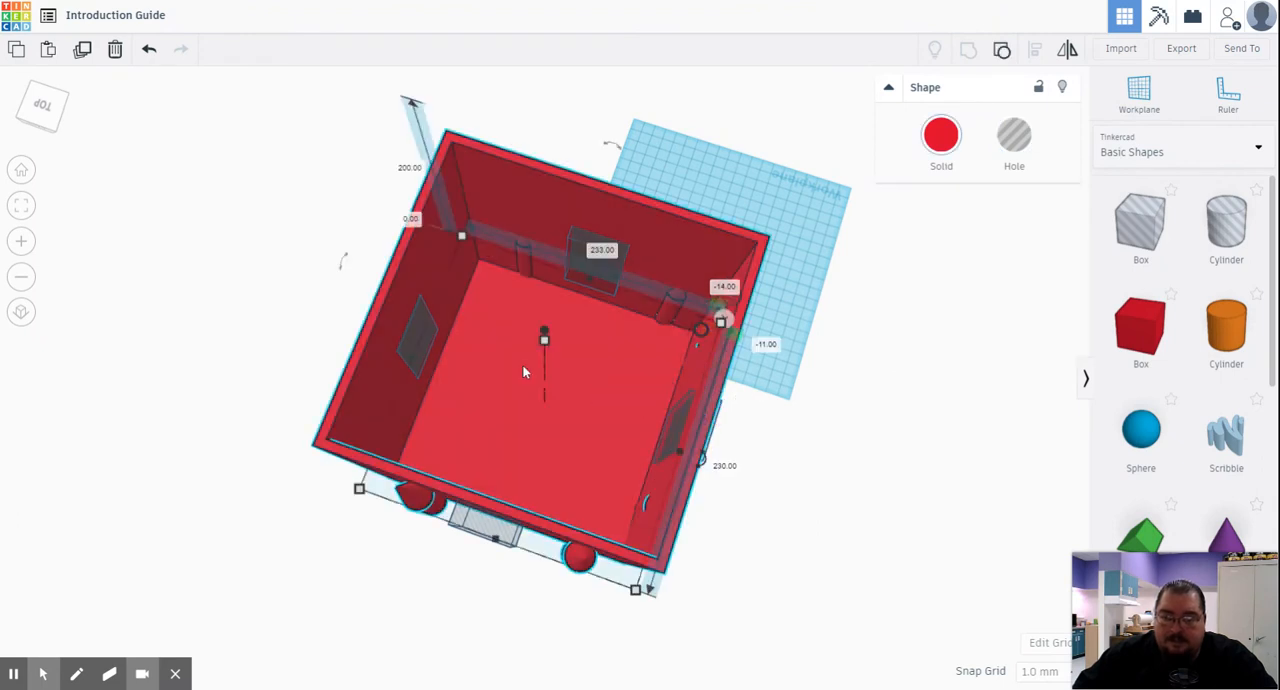
click(1003, 51)
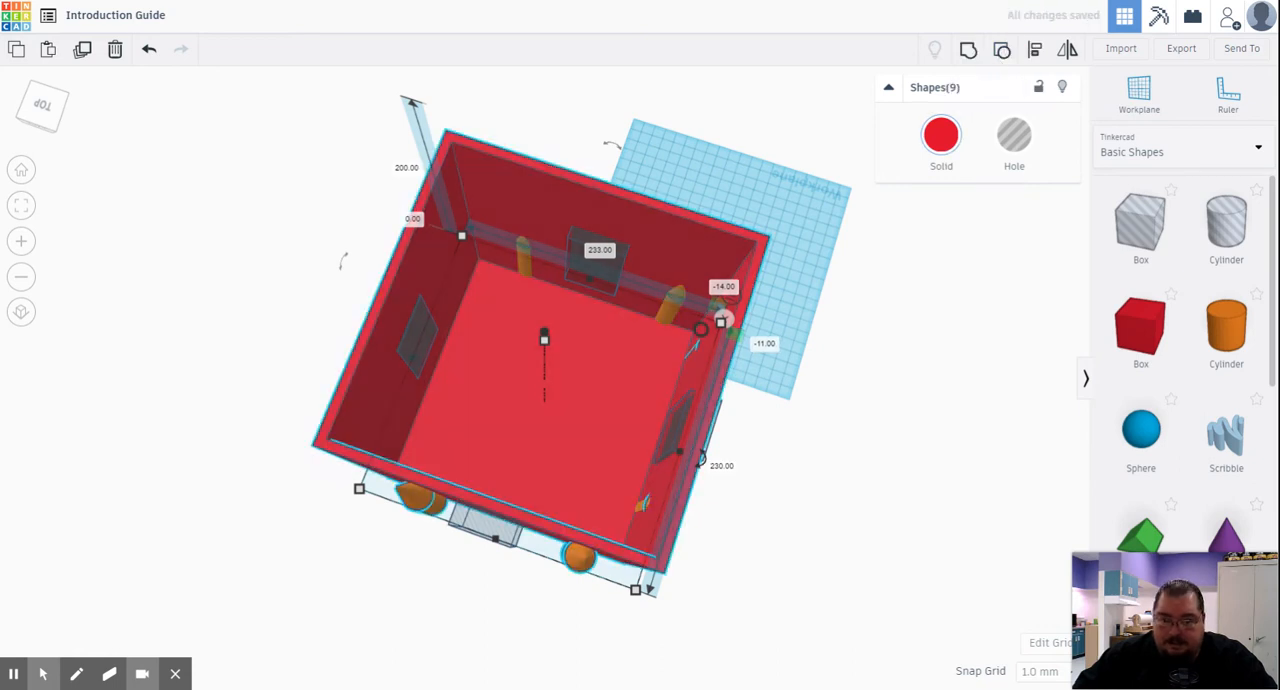
click(1003, 52)
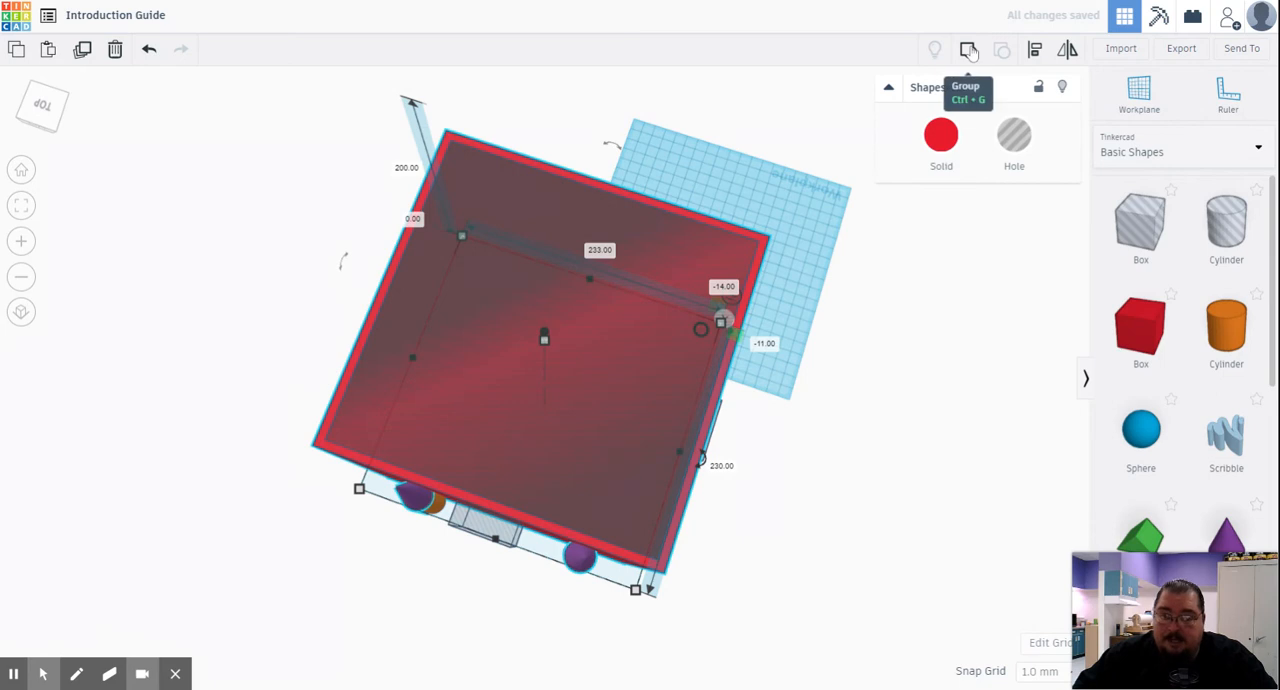
click(830, 565)
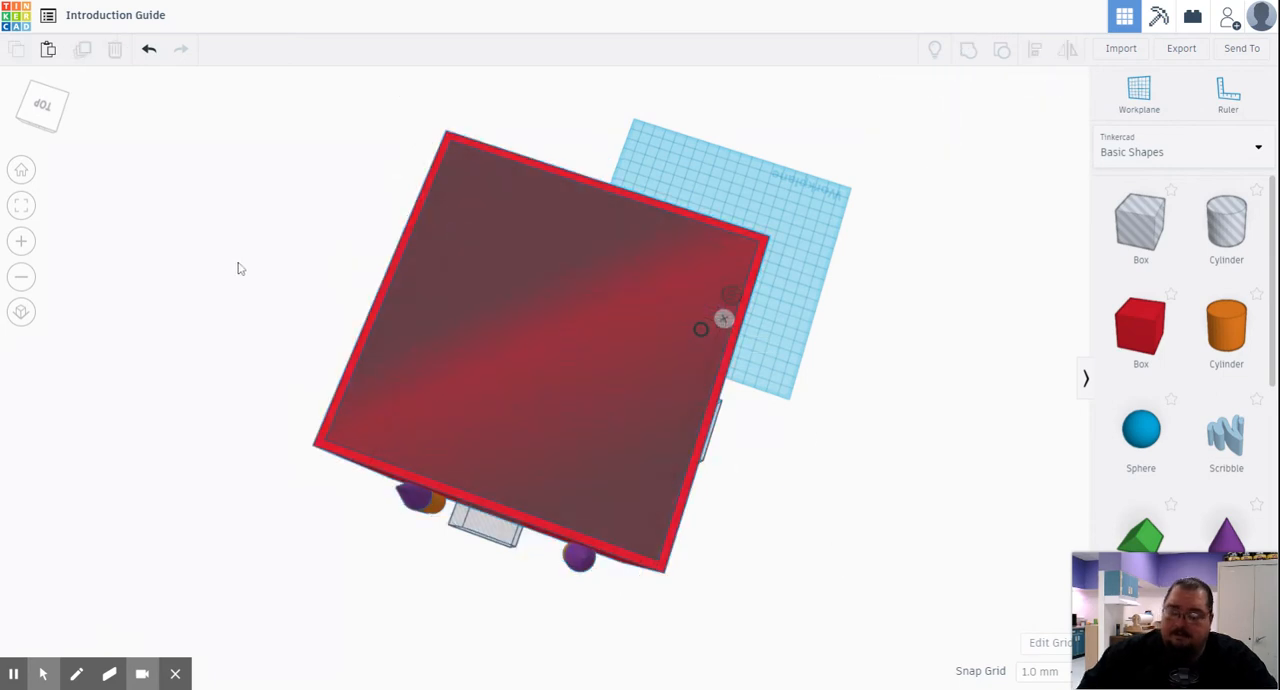
drag(178, 105, 884, 632)
click(968, 50)
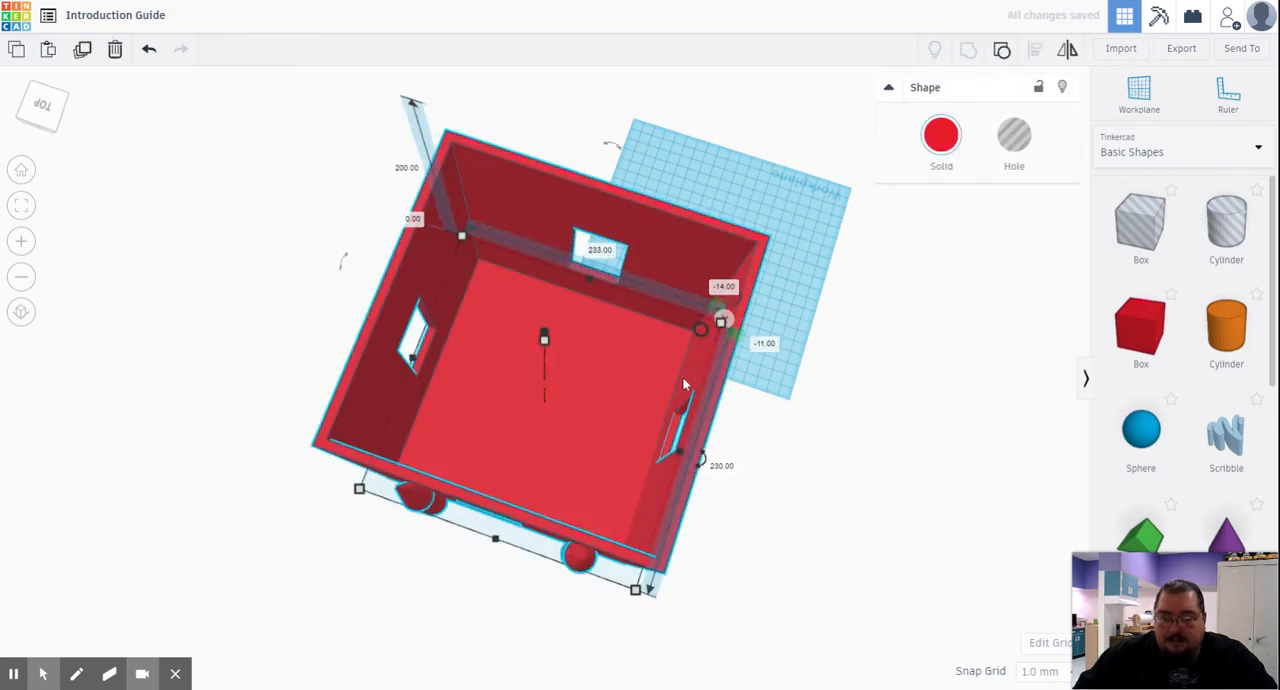
- Ungroup the building again and push the doorway hole deeper so that it passes through the back wall
click(624, 289)
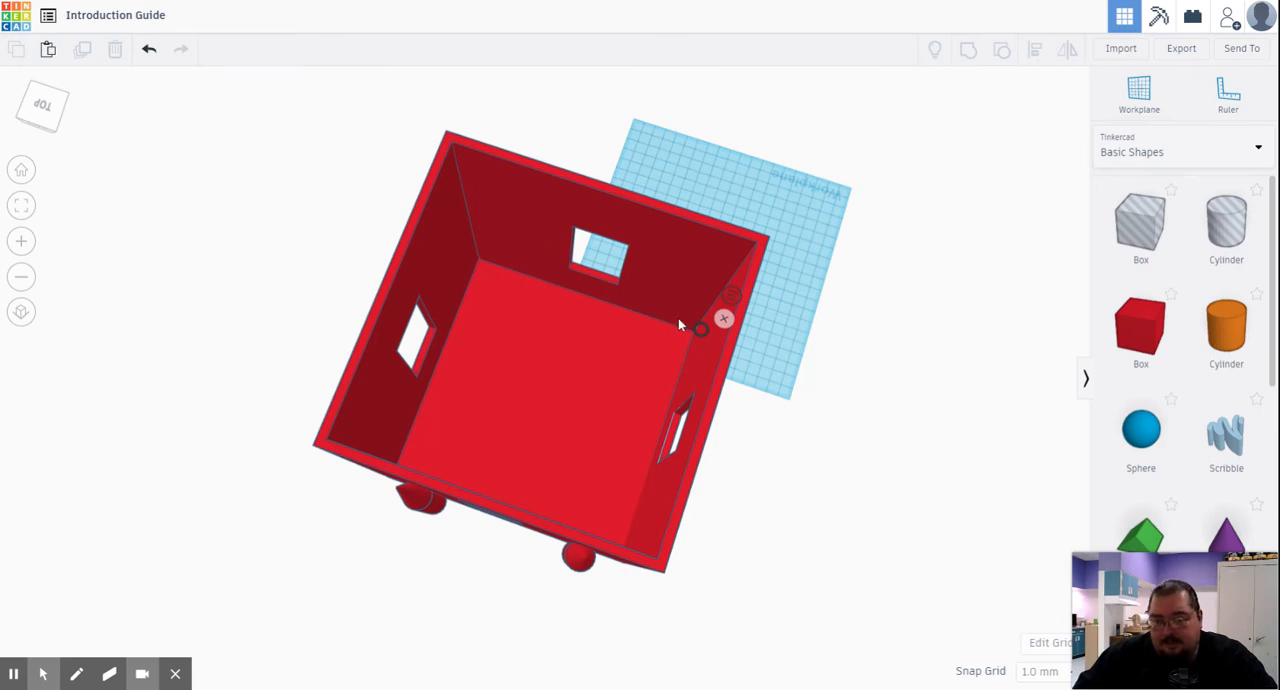
right_drag(763, 557, 614, 437)
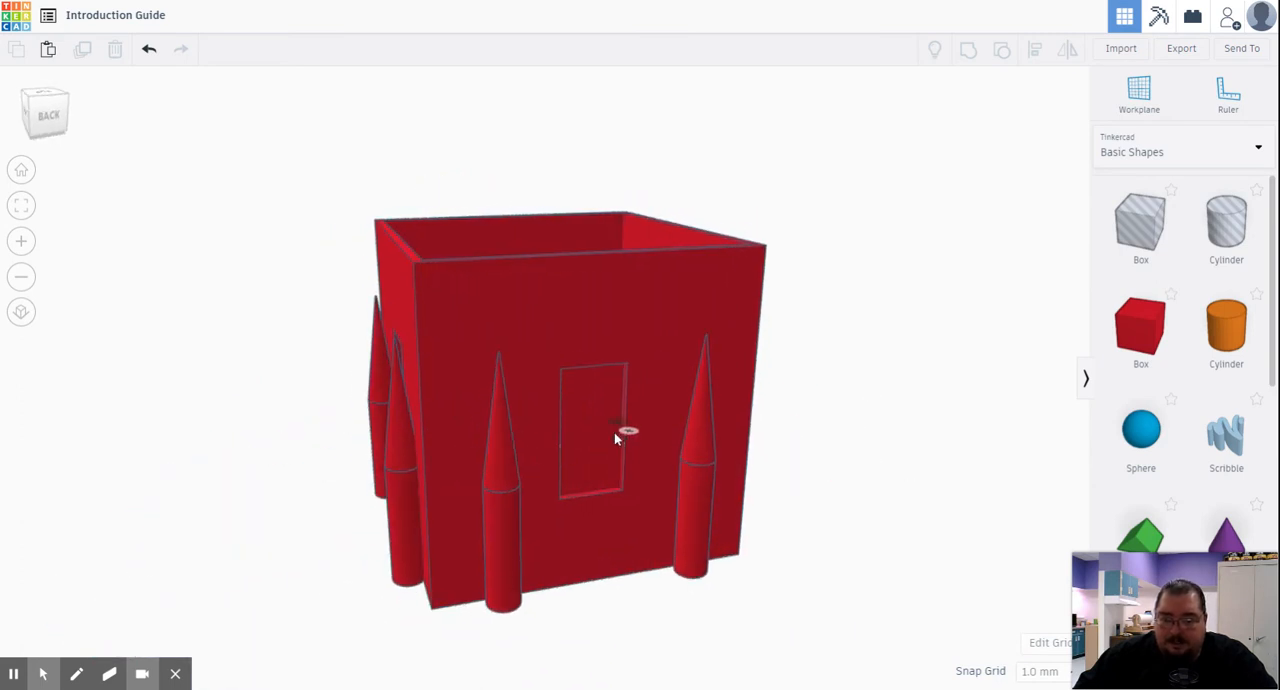
click(663, 331)
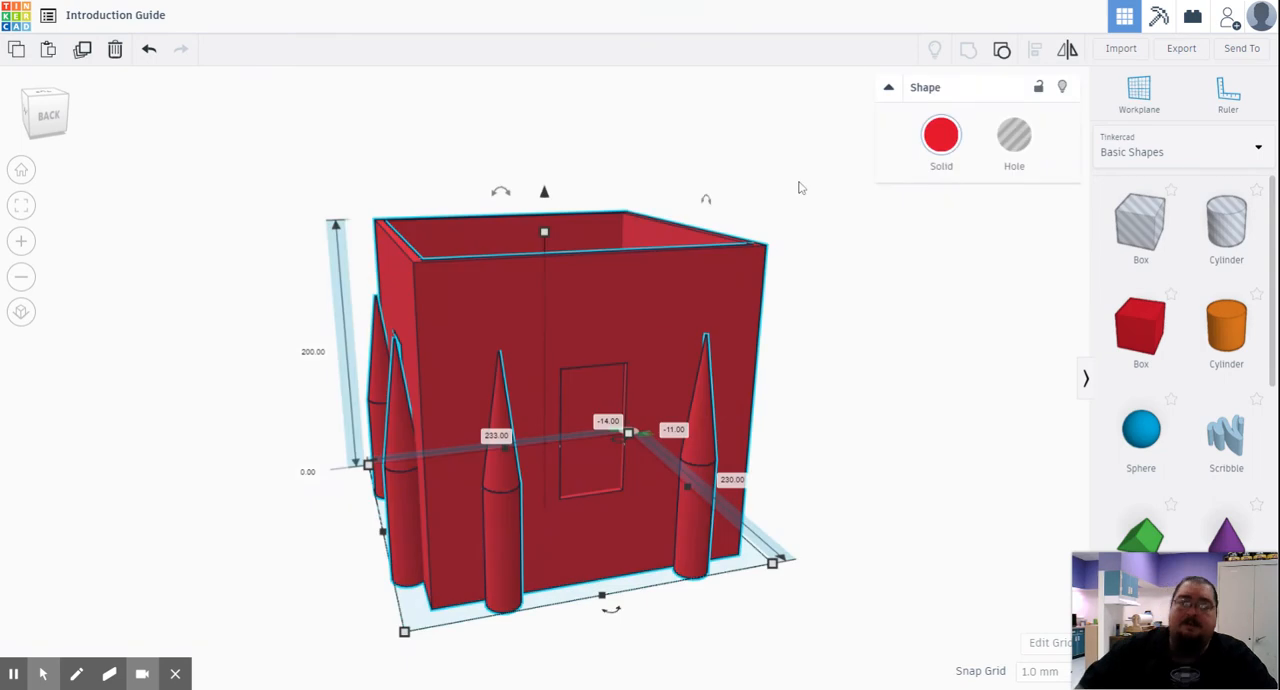
click(1001, 49)
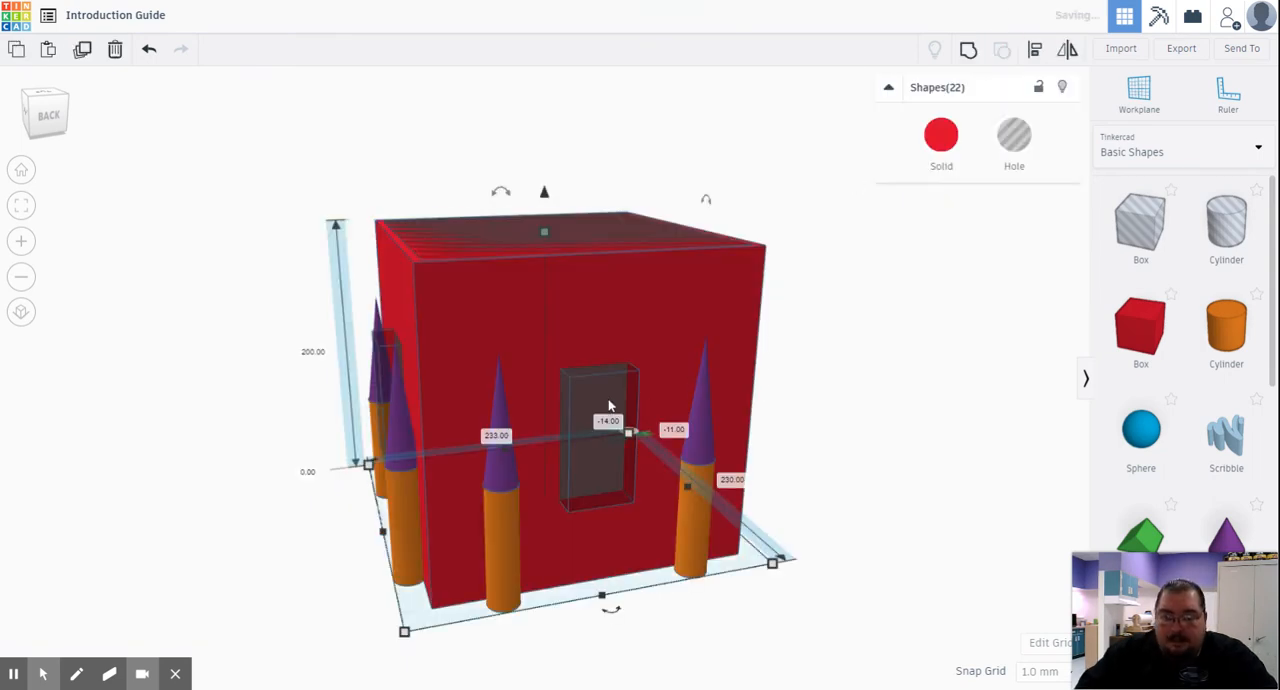
right_drag(903, 426, 845, 427)
click(846, 437)
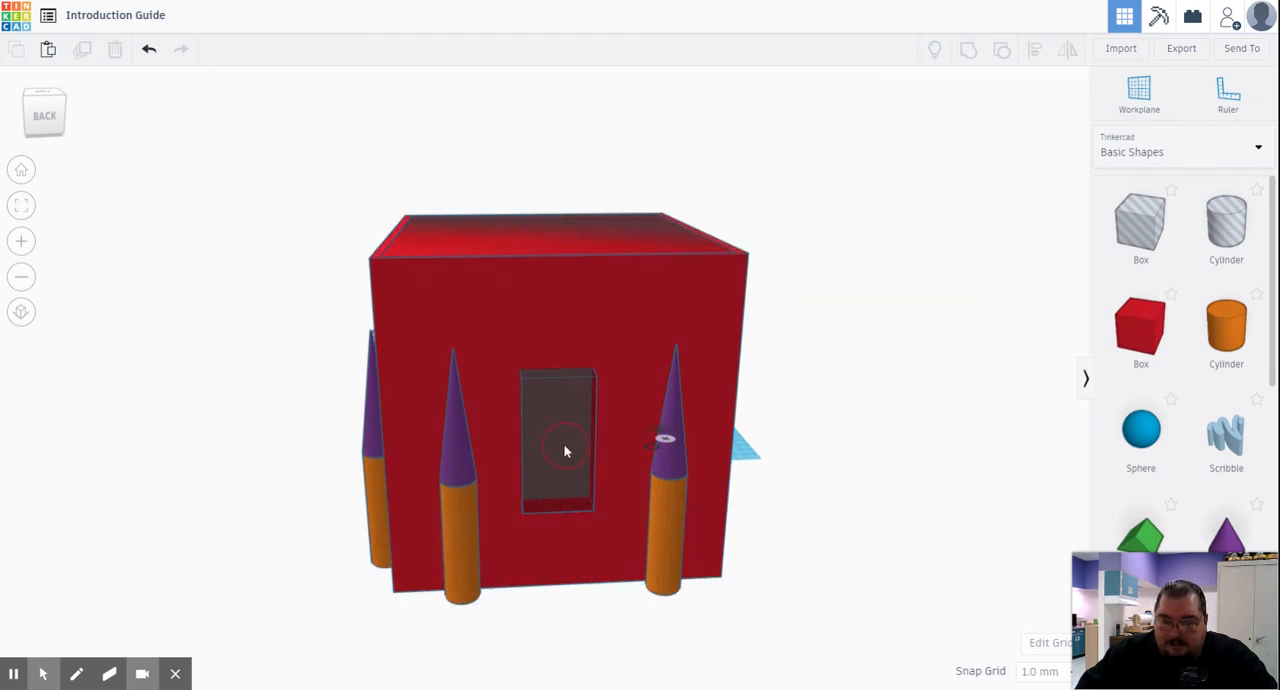
drag(562, 443, 565, 443)
- Regroup all the building's shapes to cut the doorway opening through the back wall
drag(263, 150, 826, 622)
click(968, 51)
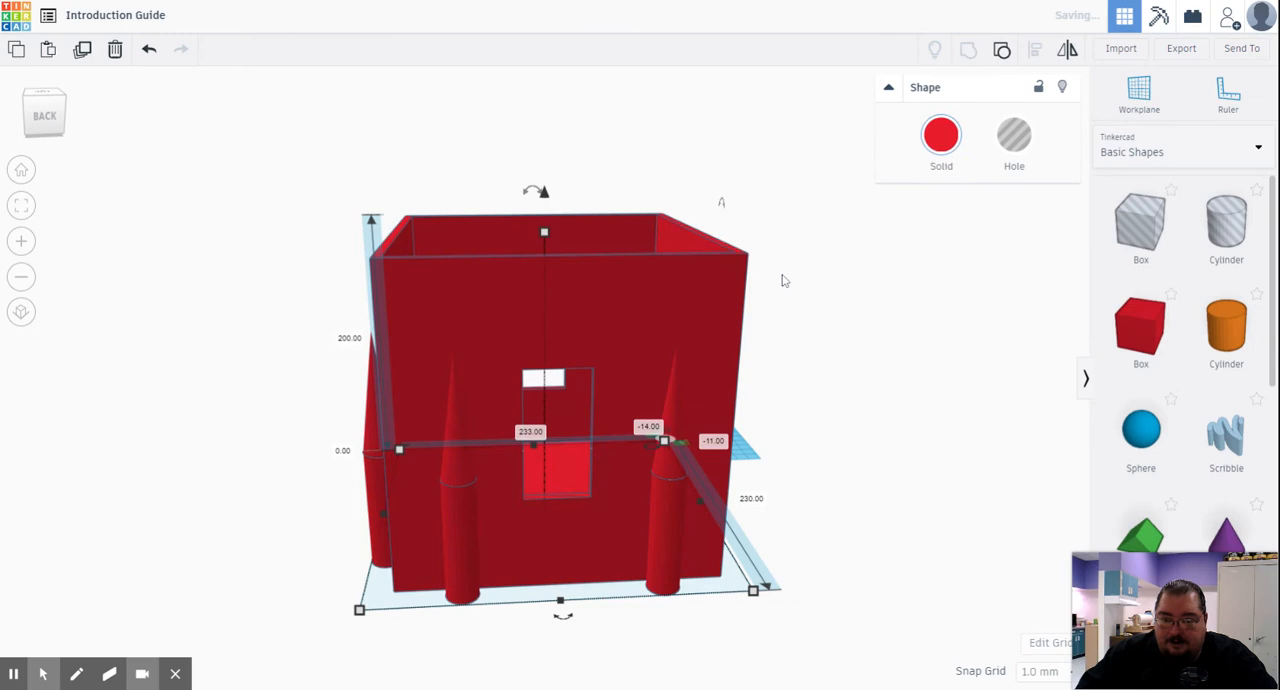
right_drag(870, 501, 423, 206)
right_drag(894, 254, 481, 374)
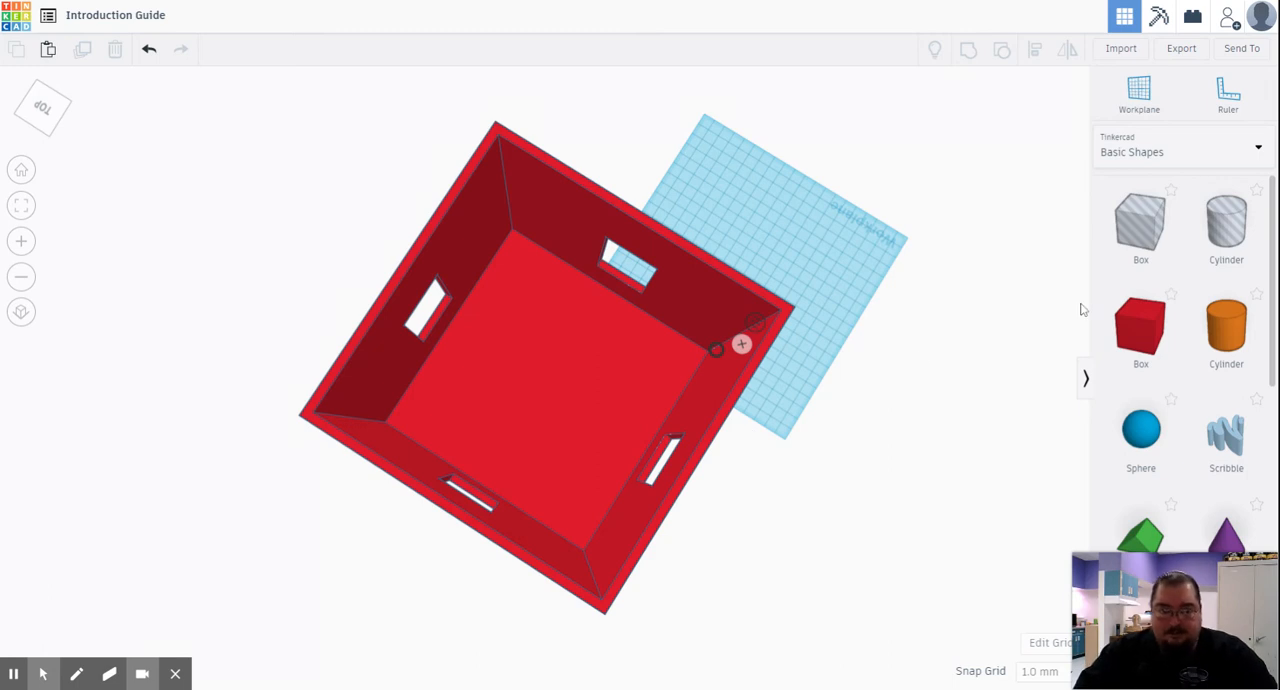
- Browse the shapes in the Making at home collection and under All shape generators
click(1128, 166)
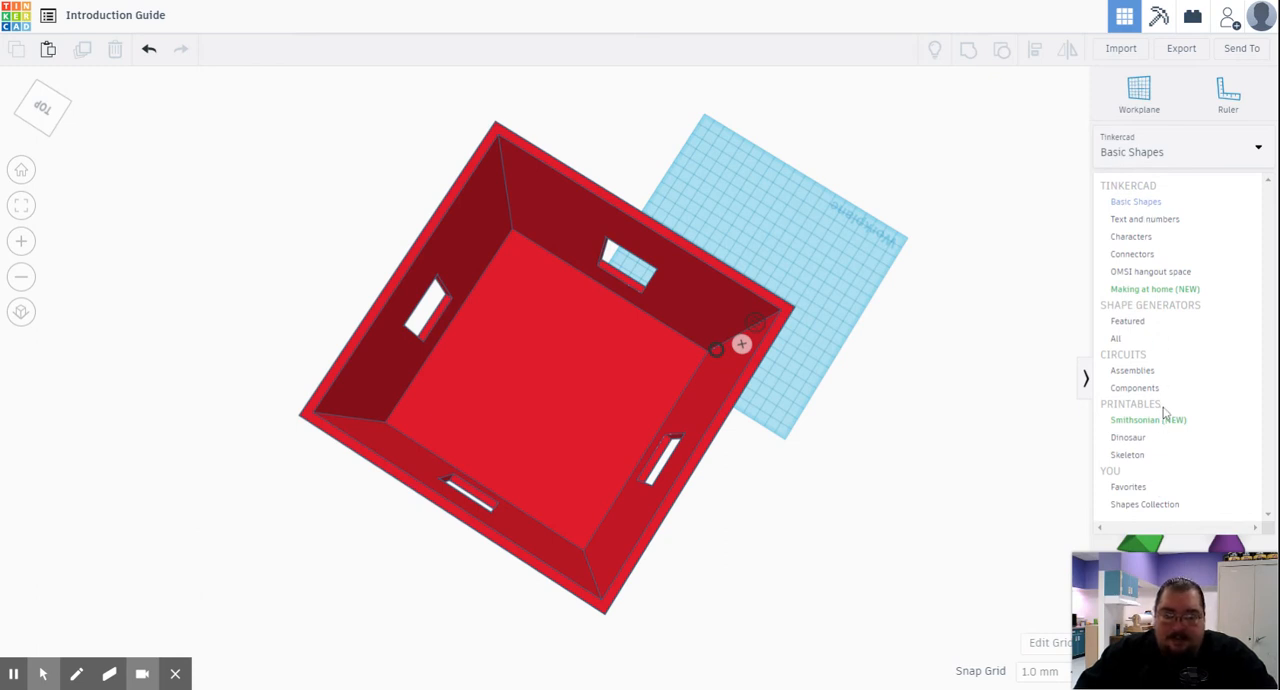
click(1174, 291)
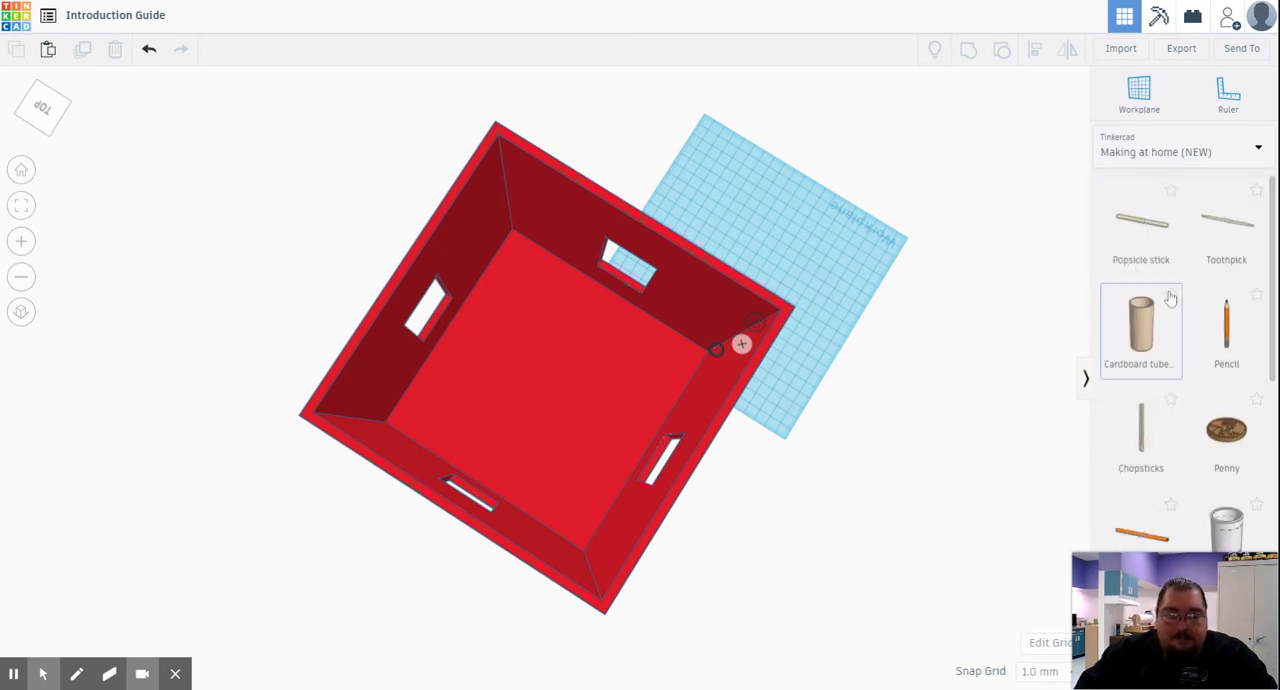
scroll(1200, 322, down, 3)
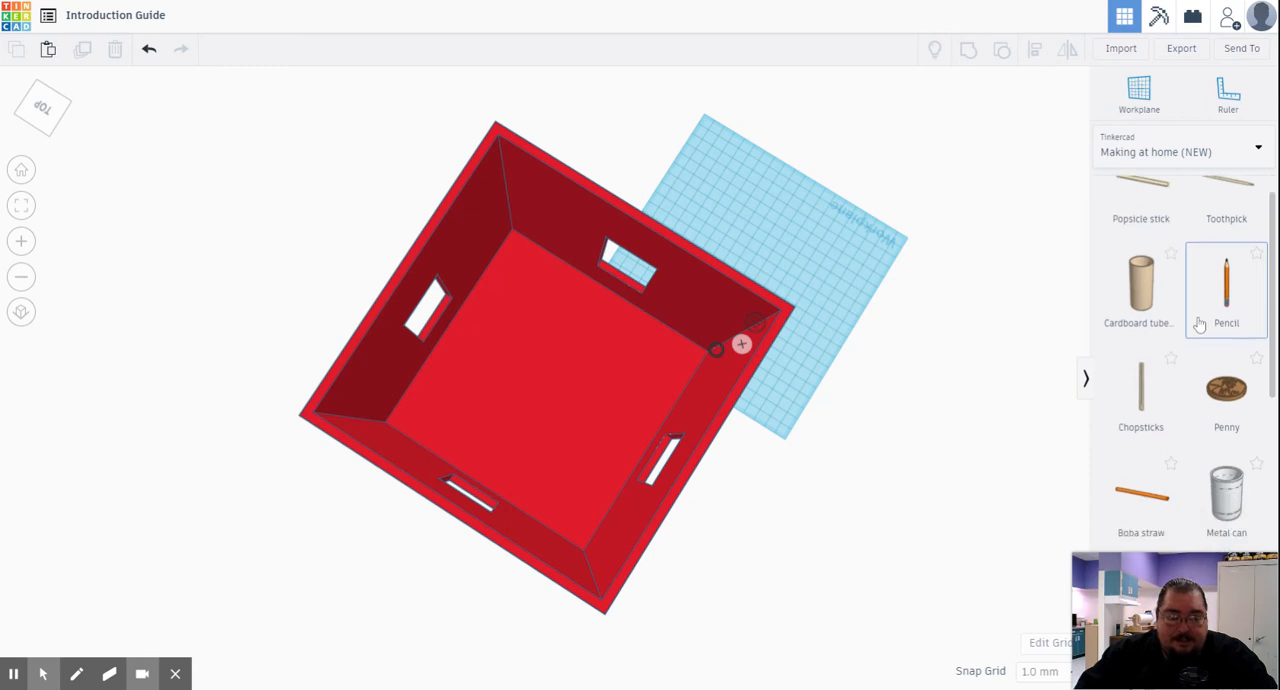
scroll(1200, 322, down, 5)
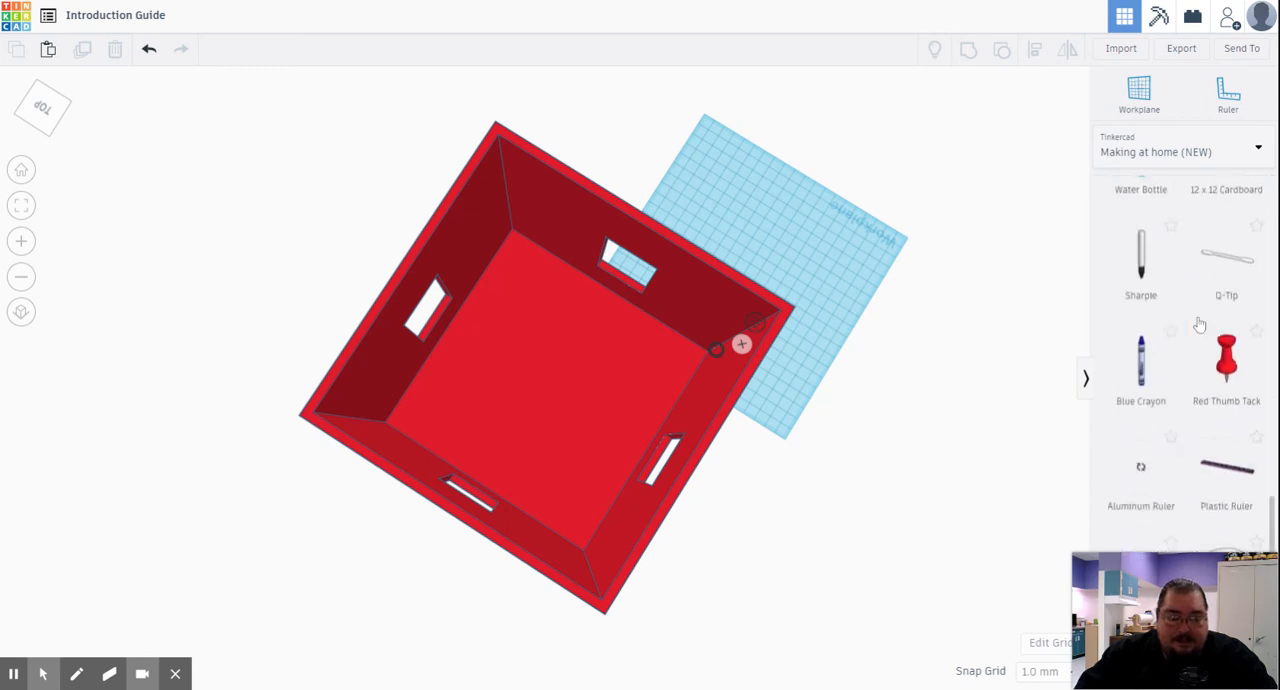
click(1147, 152)
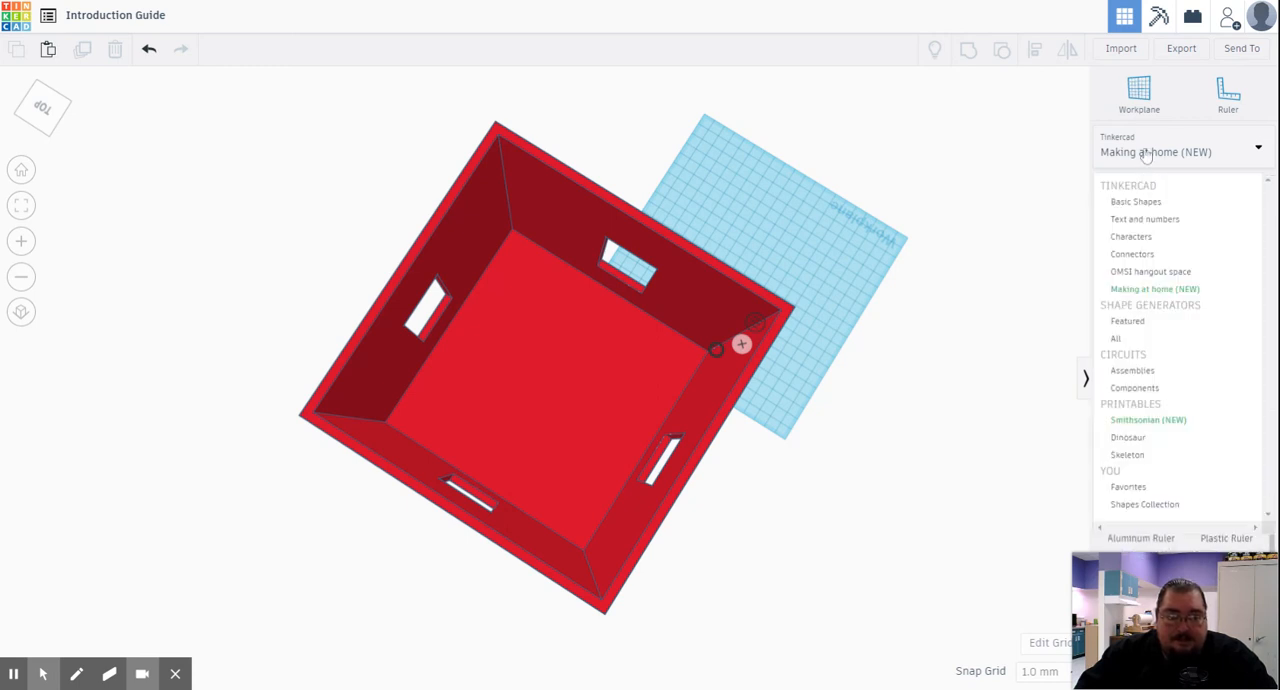
click(1113, 341)
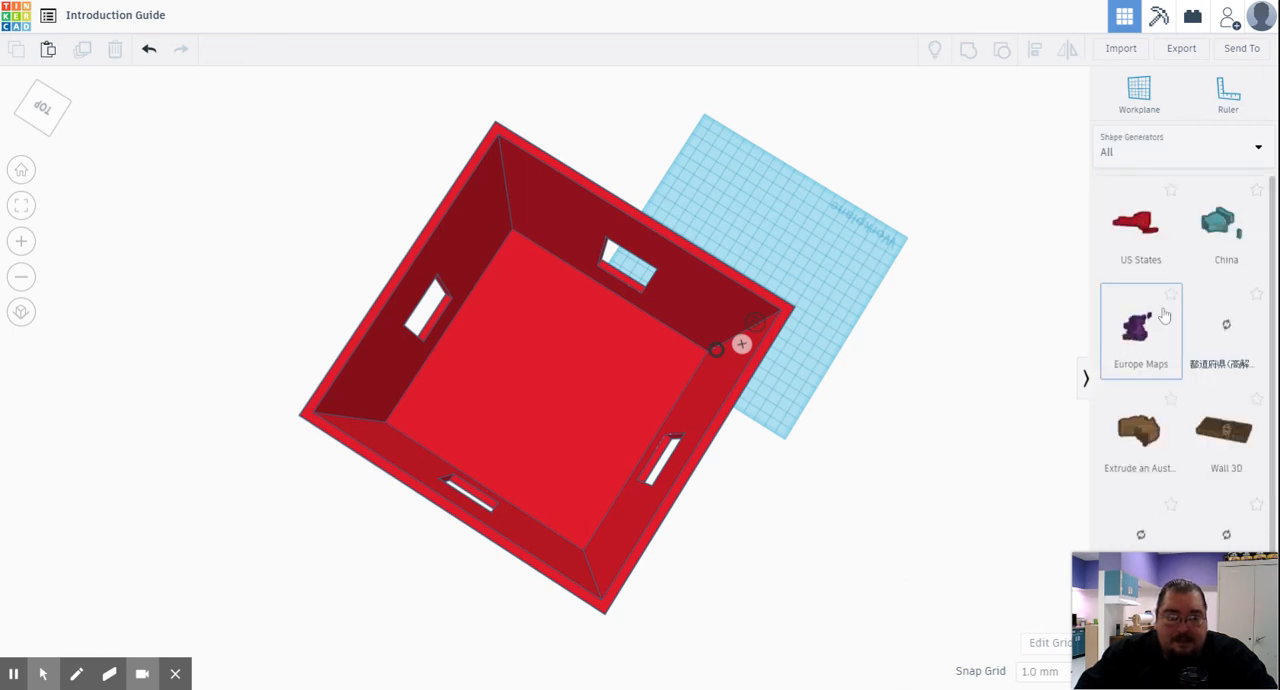
scroll(1190, 378, down, 1)
scroll(1192, 380, up, 2)
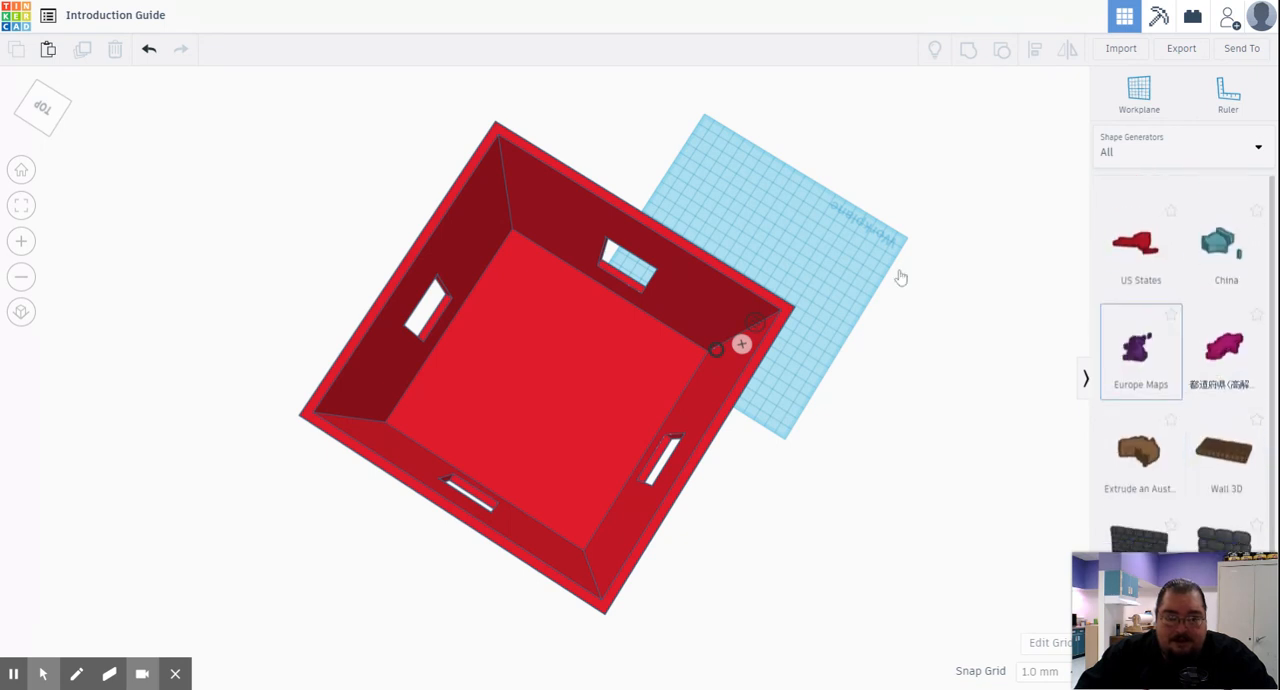
- Find the Left Couch in the OMSI hangout space collection and place it on the floor near the room's corner
click(1122, 152)
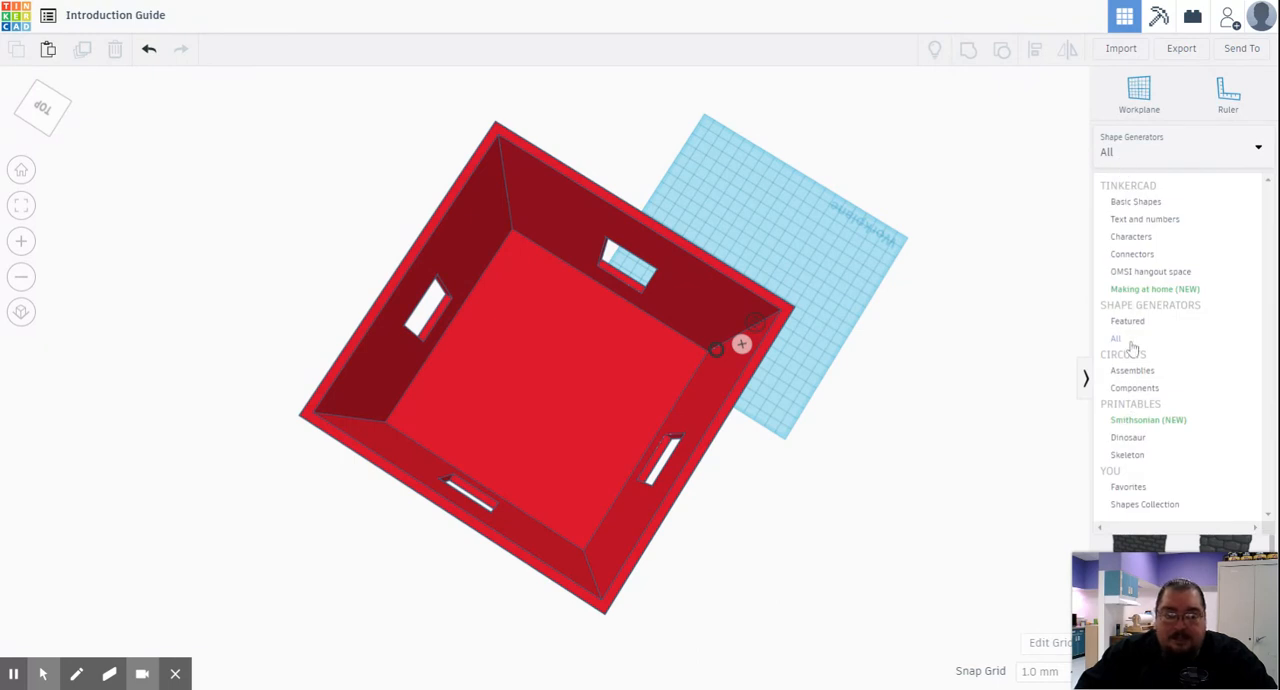
click(1125, 272)
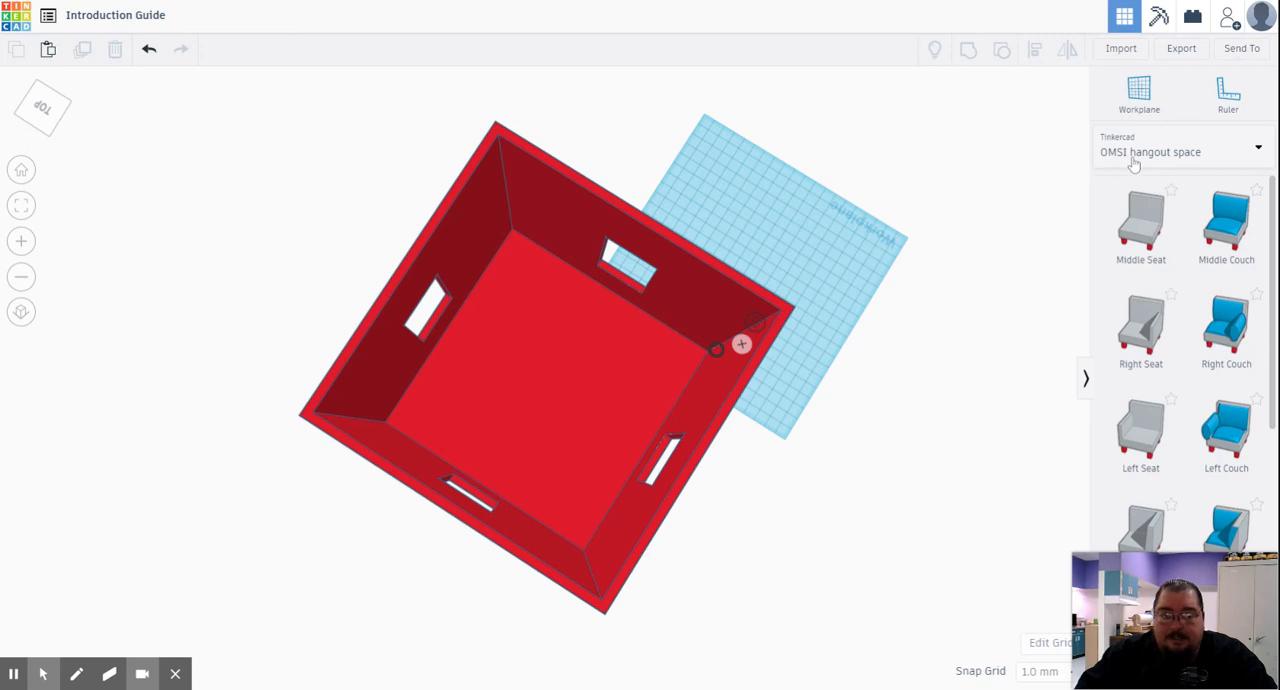
scroll(1190, 314, down, 5)
scroll(1187, 313, down, 2)
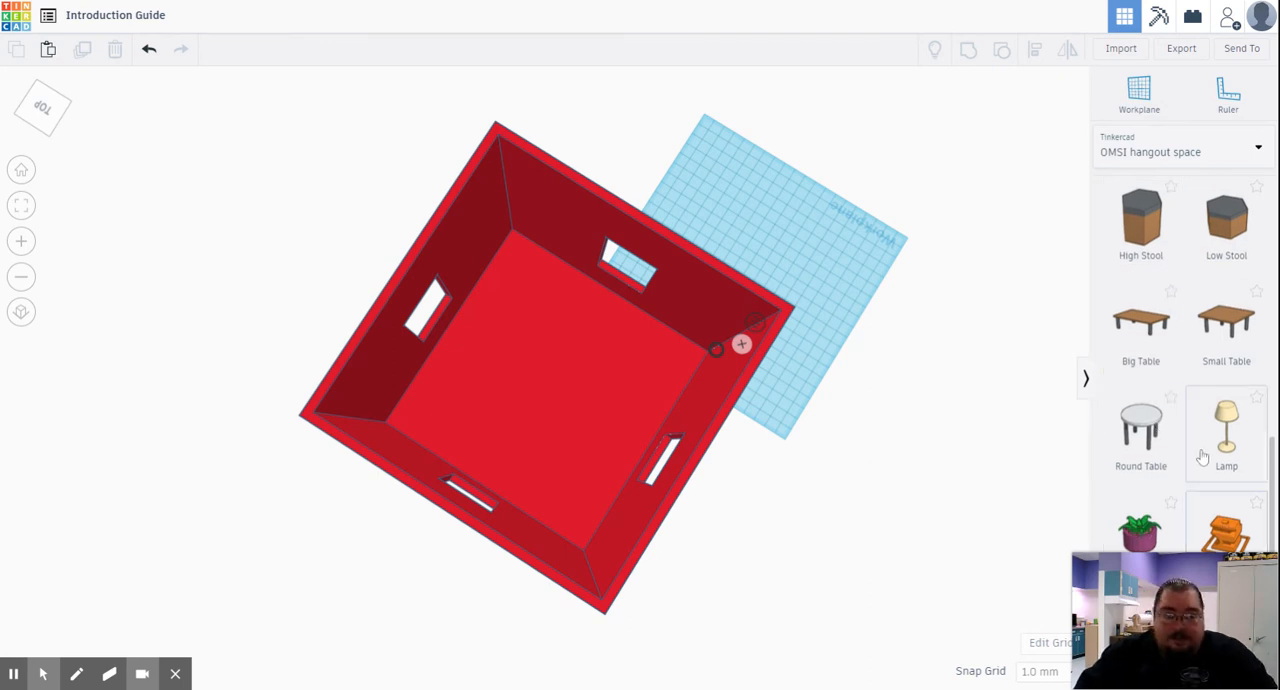
scroll(1194, 429, up, 5)
scroll(1180, 380, up, 1)
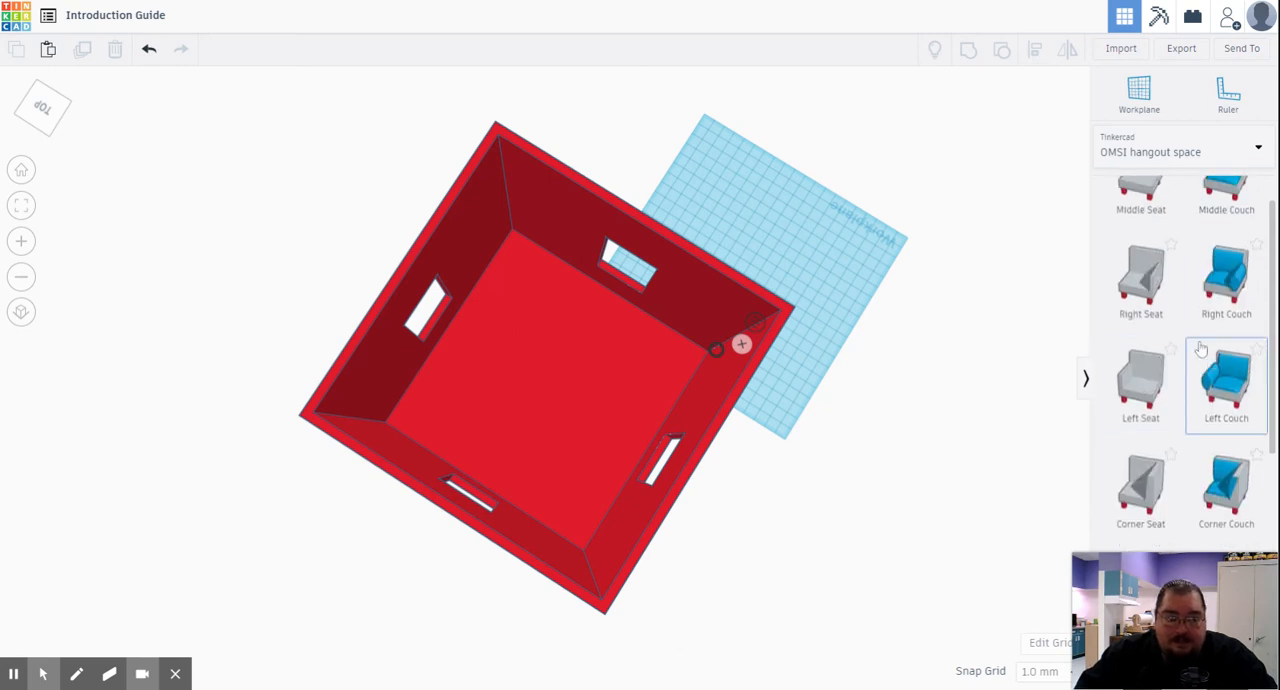
scroll(1205, 370, up, 1)
click(1233, 447)
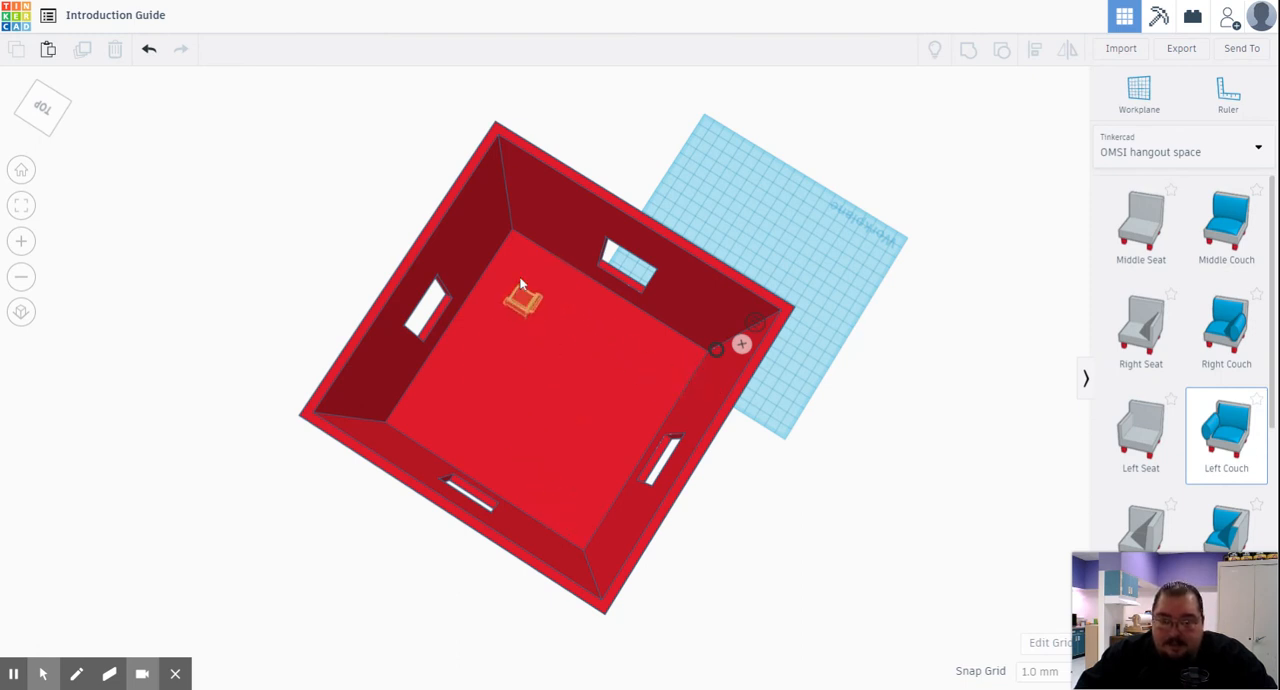
click(520, 248)
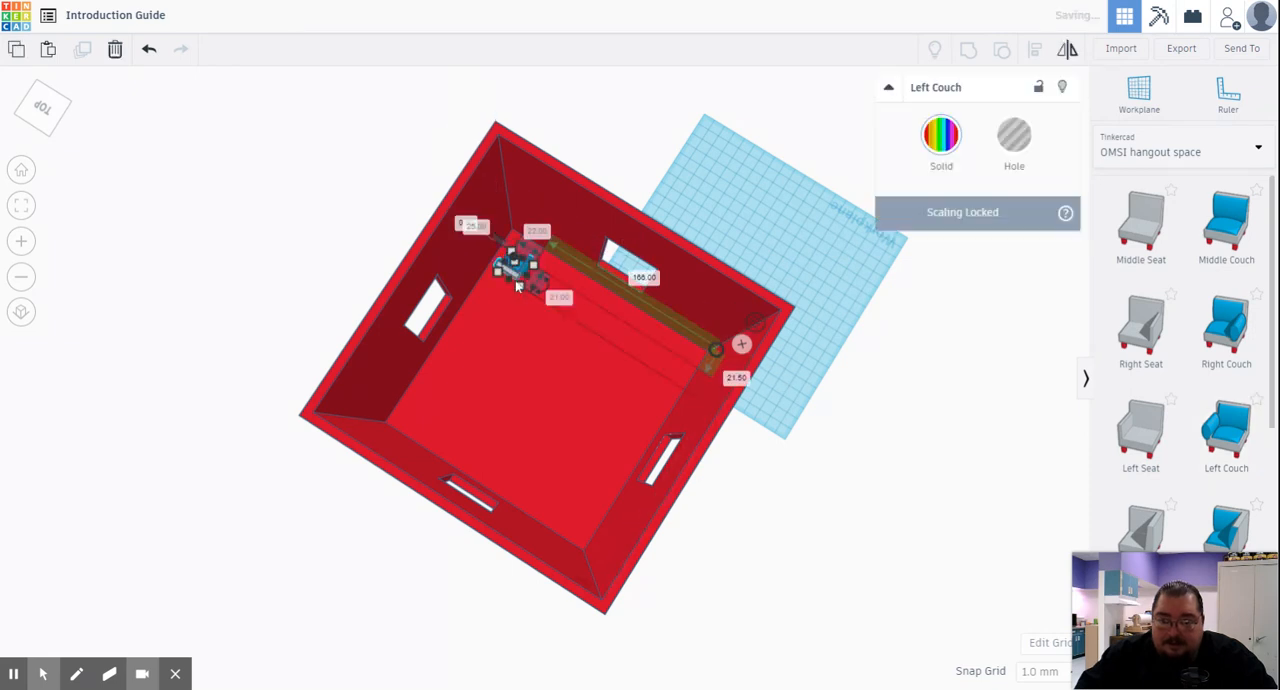
- Turn the Left Couch around by half a turn and move it into the room's corner with its back against the wall
scroll(505, 313, up, 5)
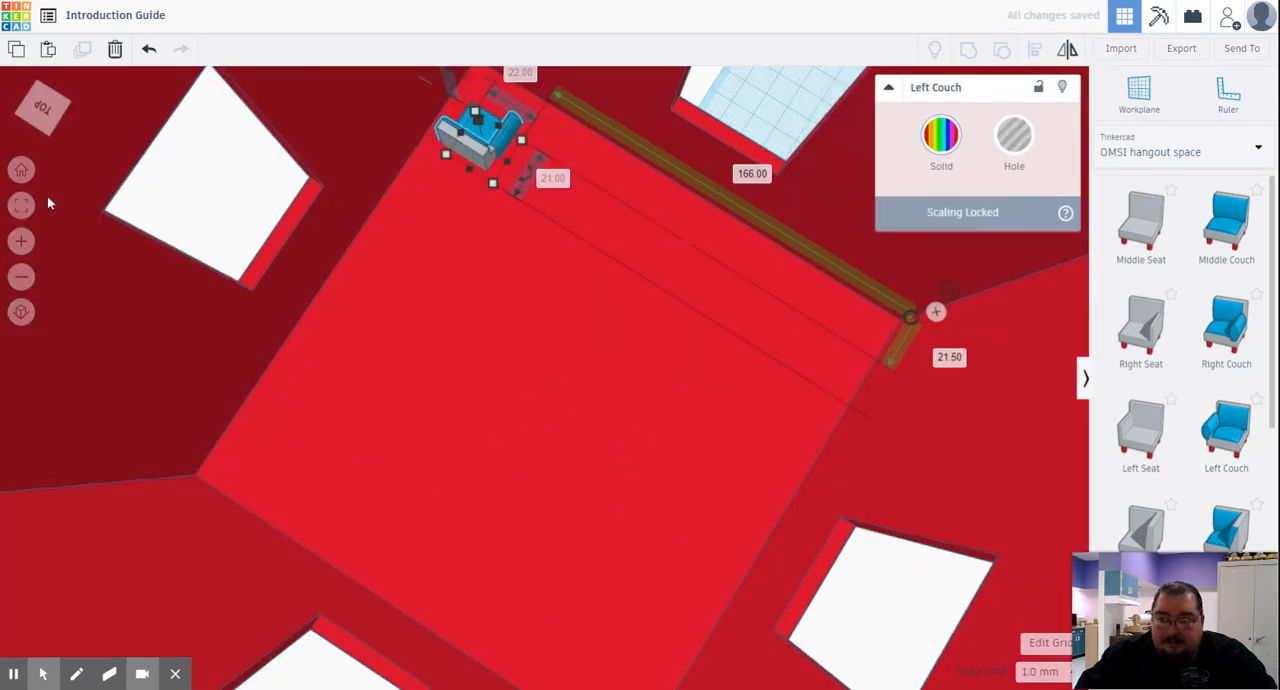
click(20, 205)
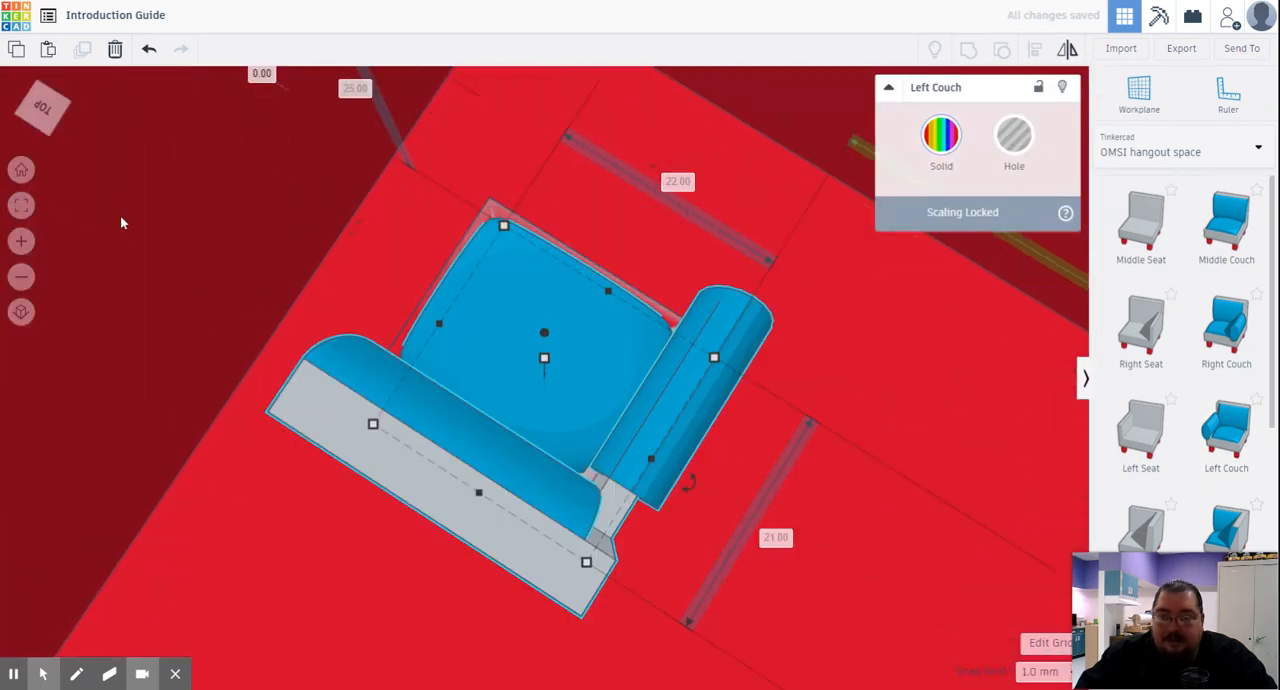
scroll(425, 282, down, 5)
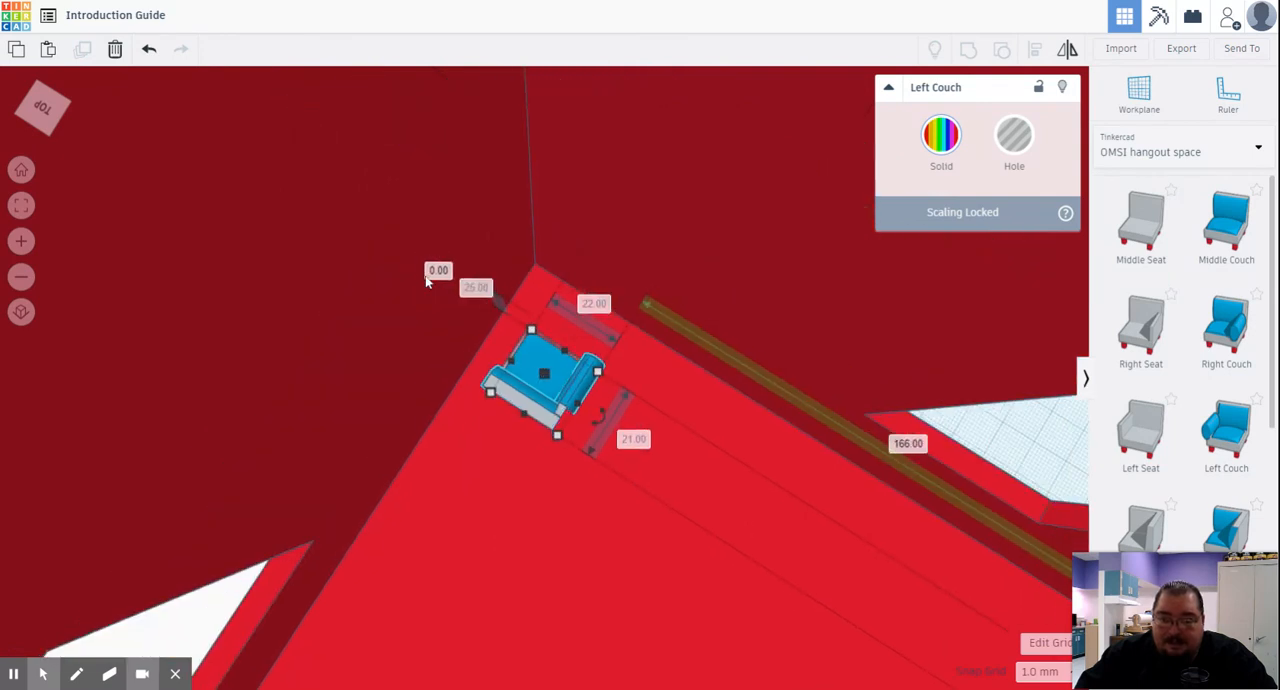
drag(600, 428, 514, 377)
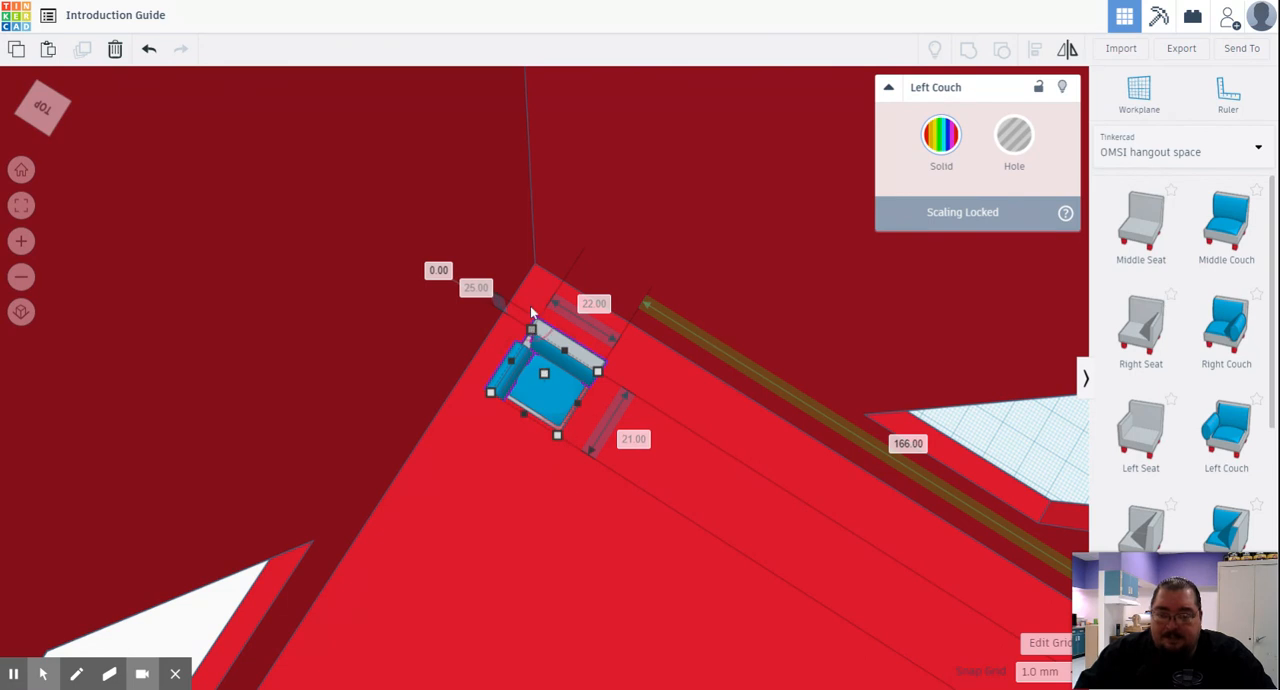
drag(549, 401, 548, 329)
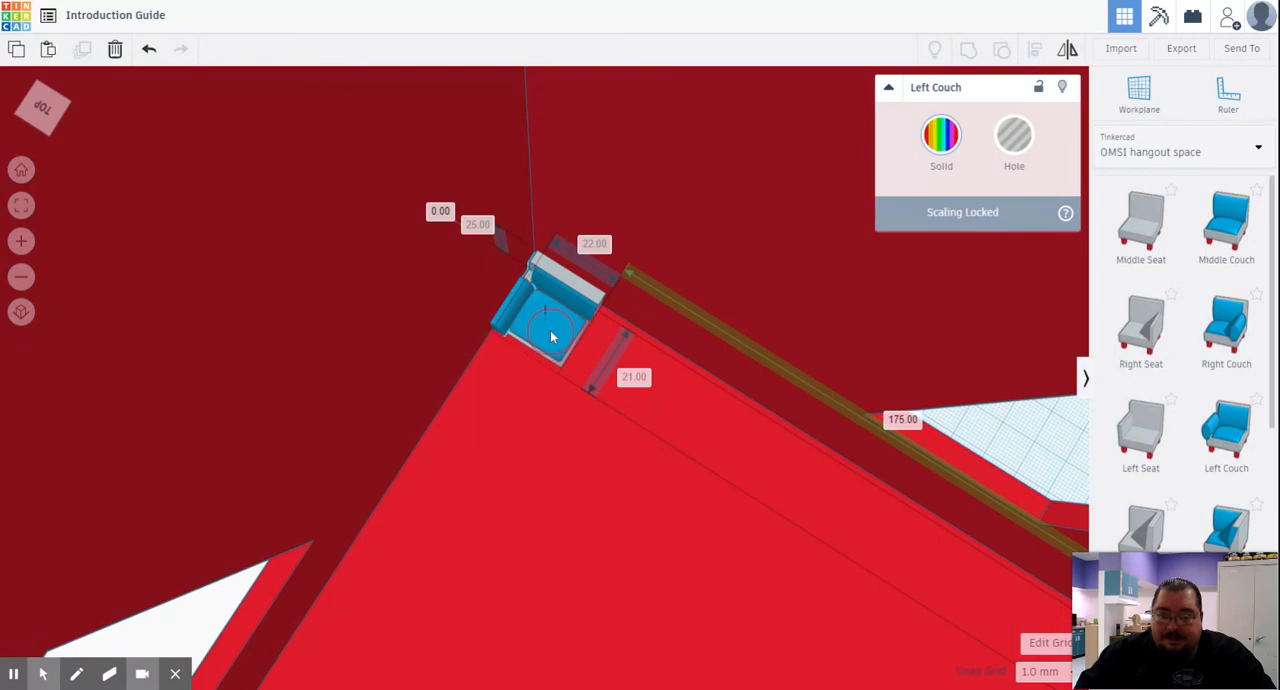
- Add a Middle Couch, turn it to face the same way as the Left Couch, and set it directly beside that piece
click(550, 335)
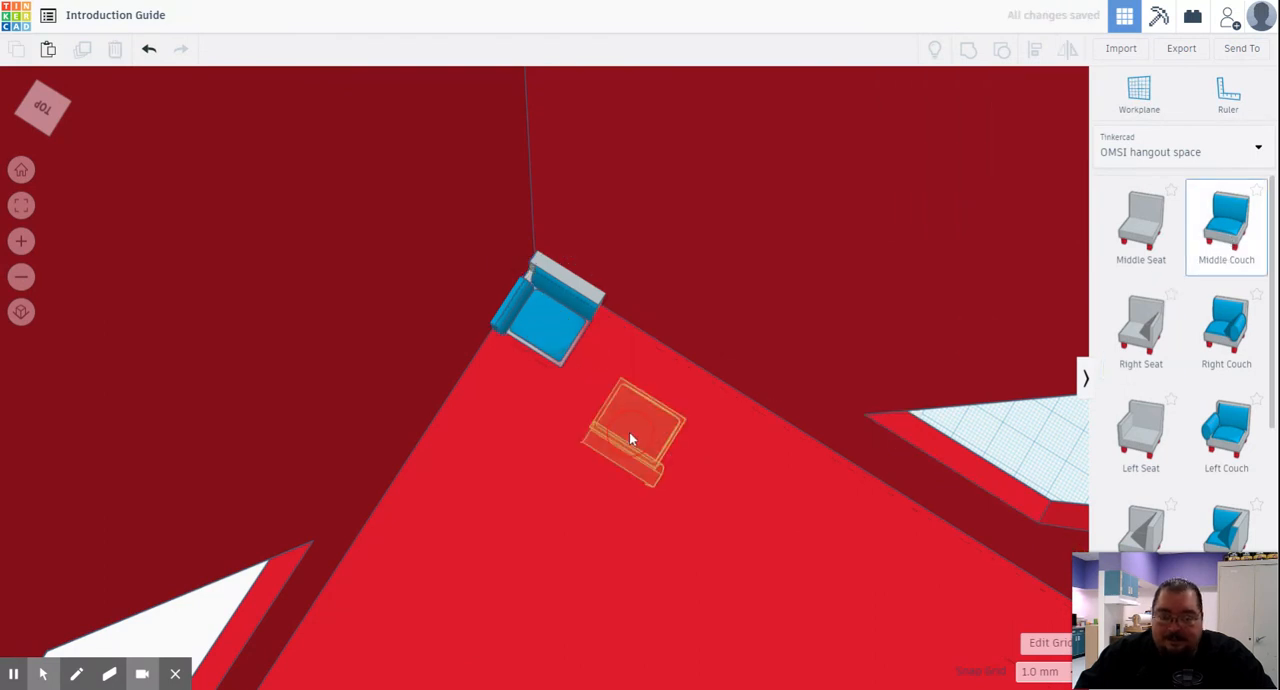
click(630, 437)
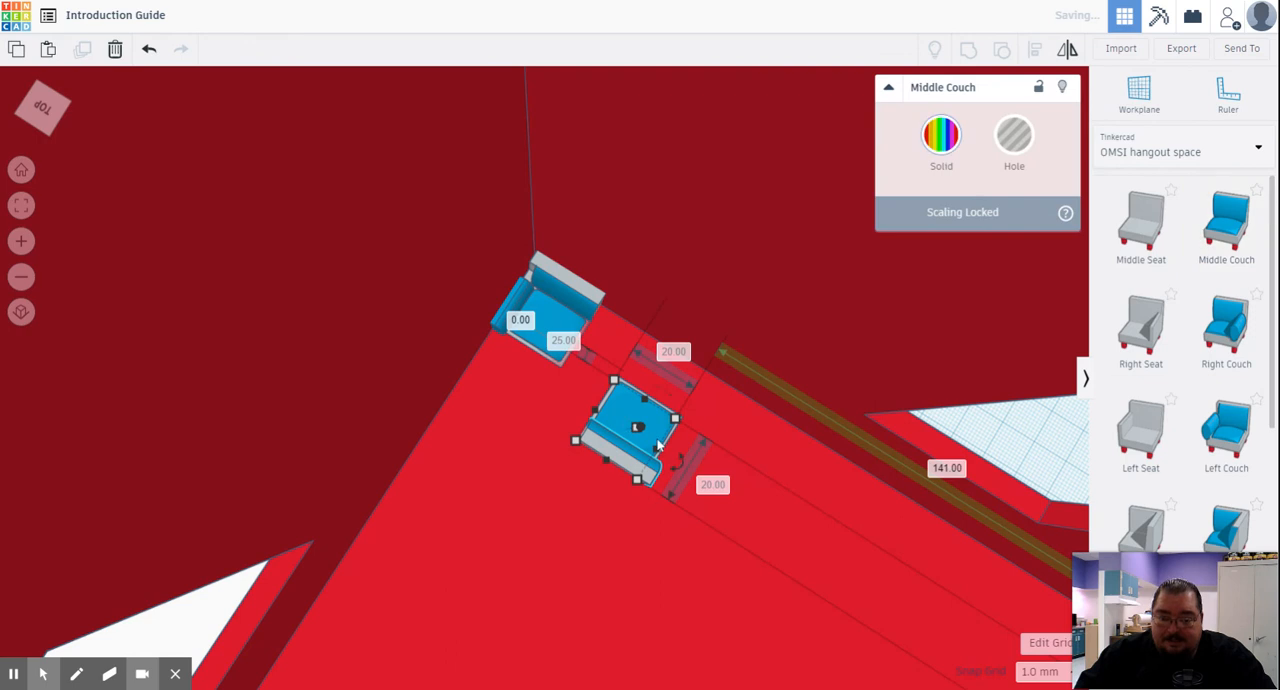
drag(681, 463, 595, 368)
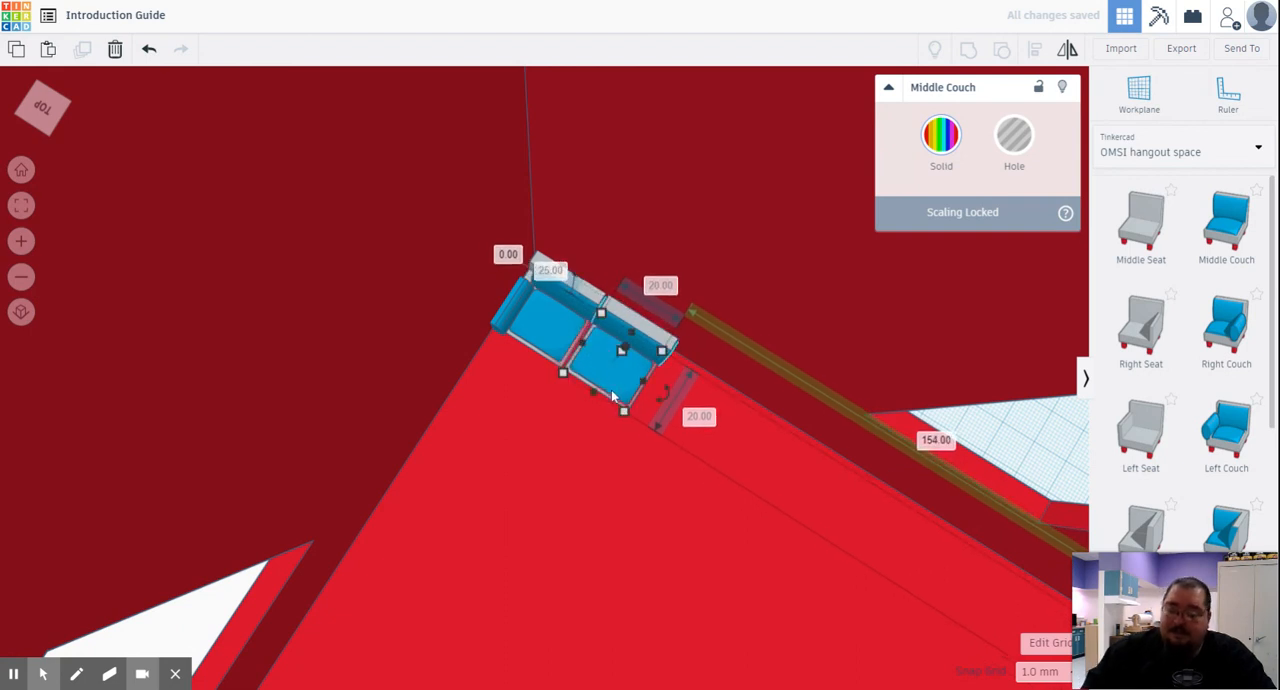
- Duplicate the Middle Couch and line the copy up as the third seat along the wall
click(628, 402)
drag(652, 396, 624, 387)
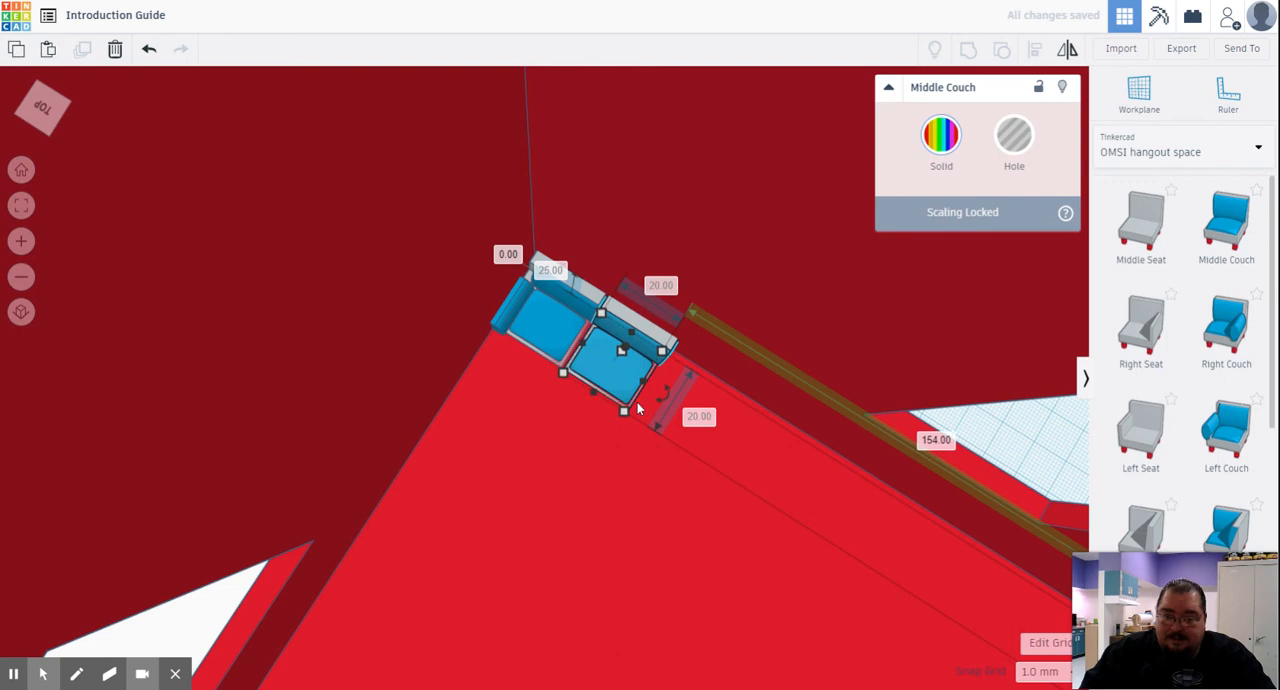
drag(628, 386, 698, 434)
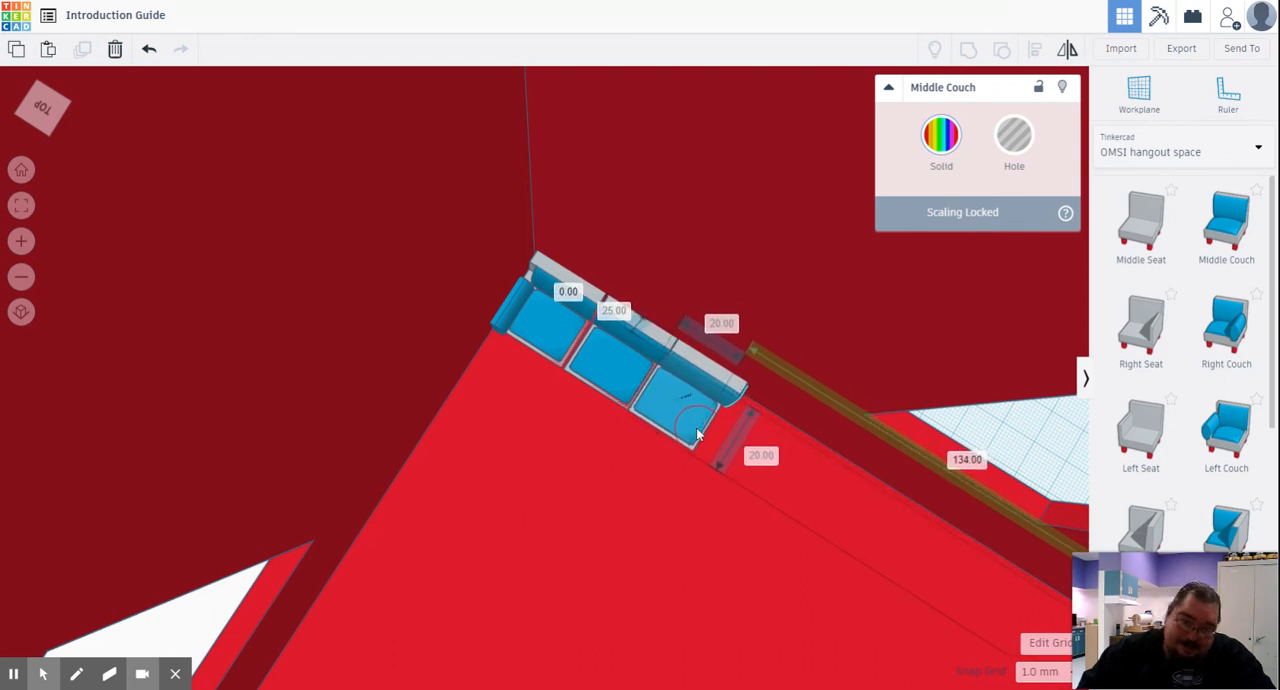
- Duplicate the two Middle Couches together and line the copied pair up as the fourth and fifth seats along the wall
click(635, 468)
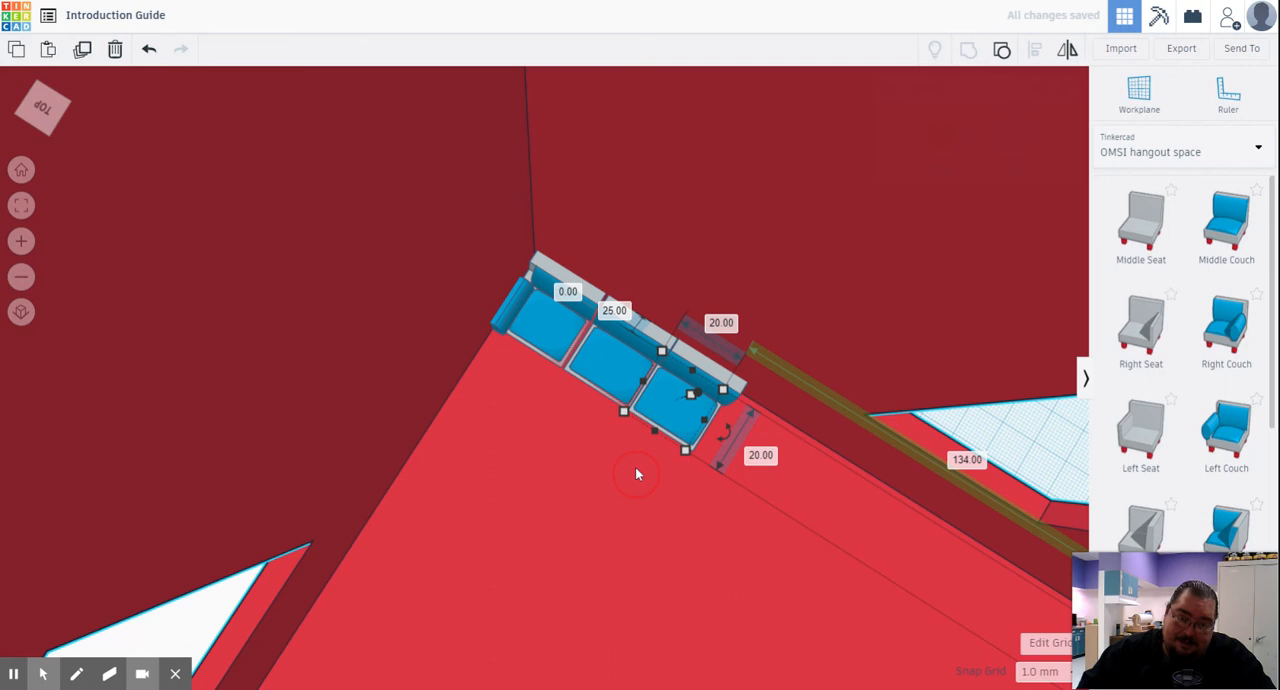
click(608, 380)
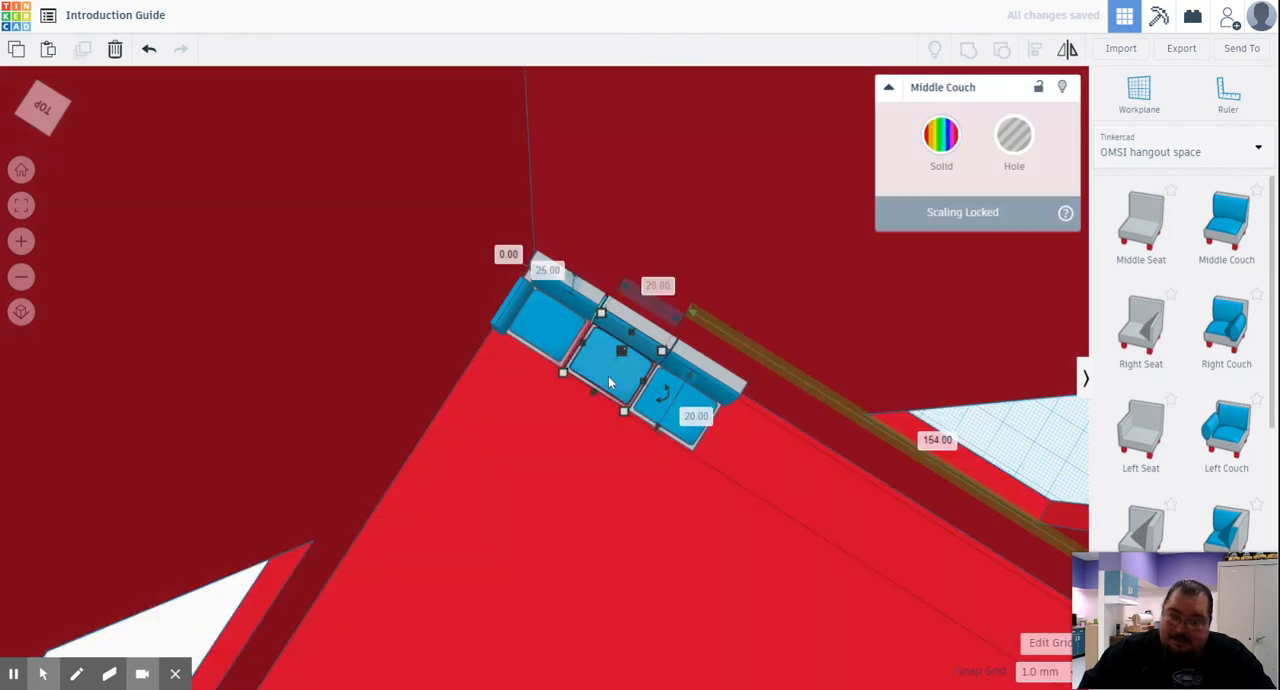
shift+click(688, 446)
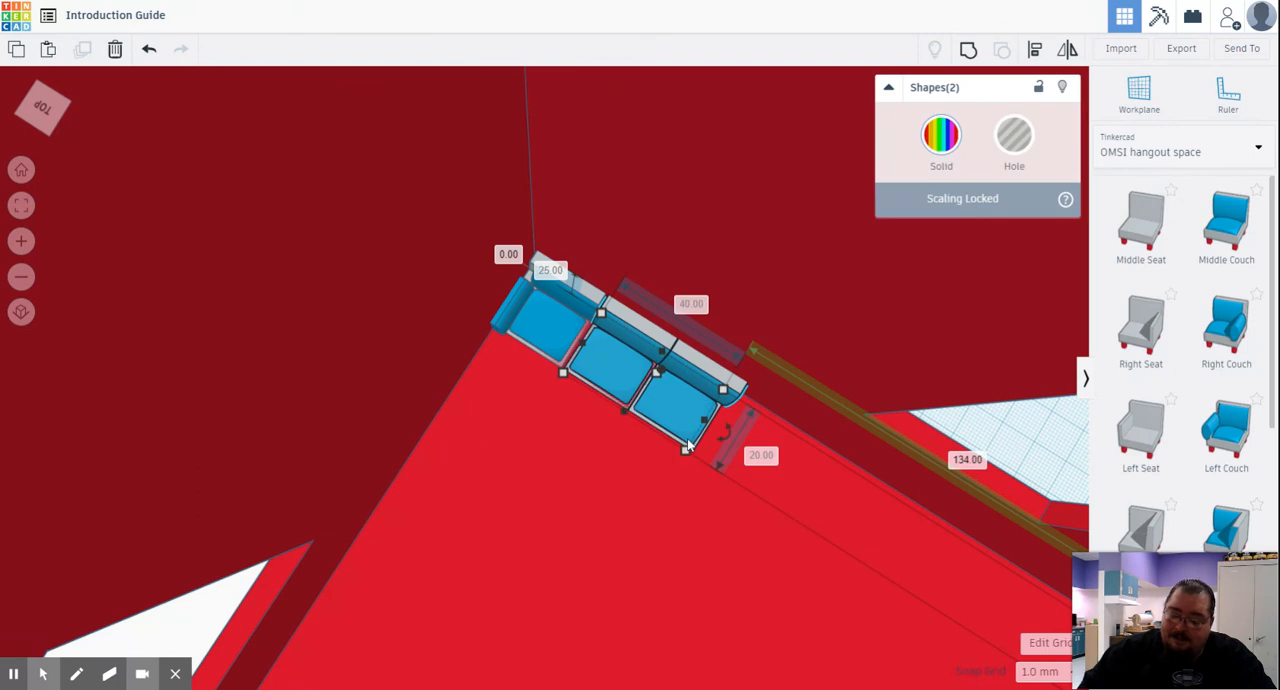
key(ctrl+d)
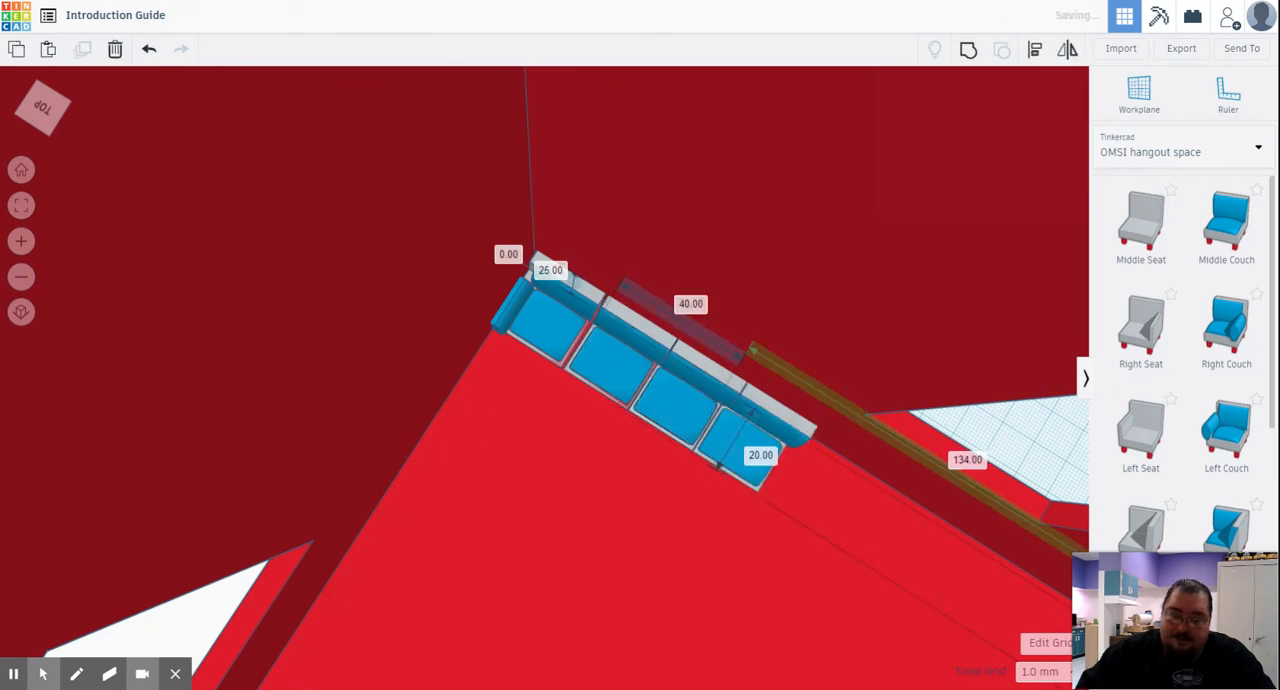
drag(727, 454, 795, 496)
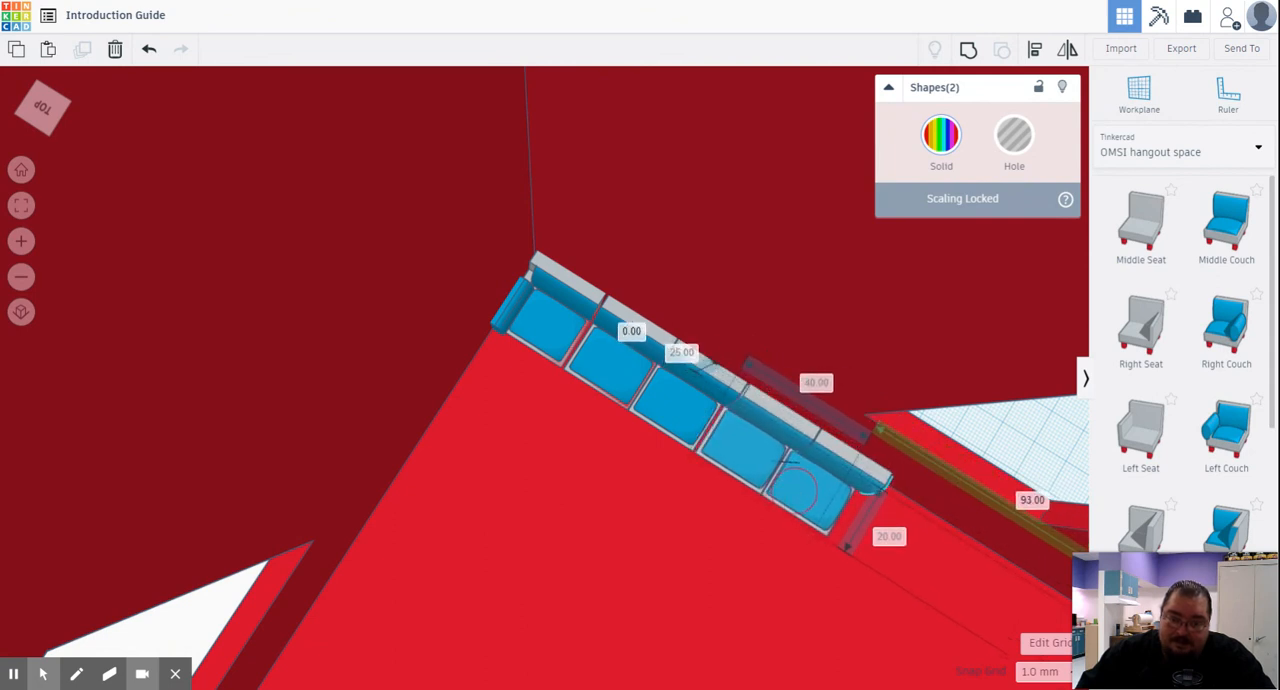
drag(786, 462, 782, 458)
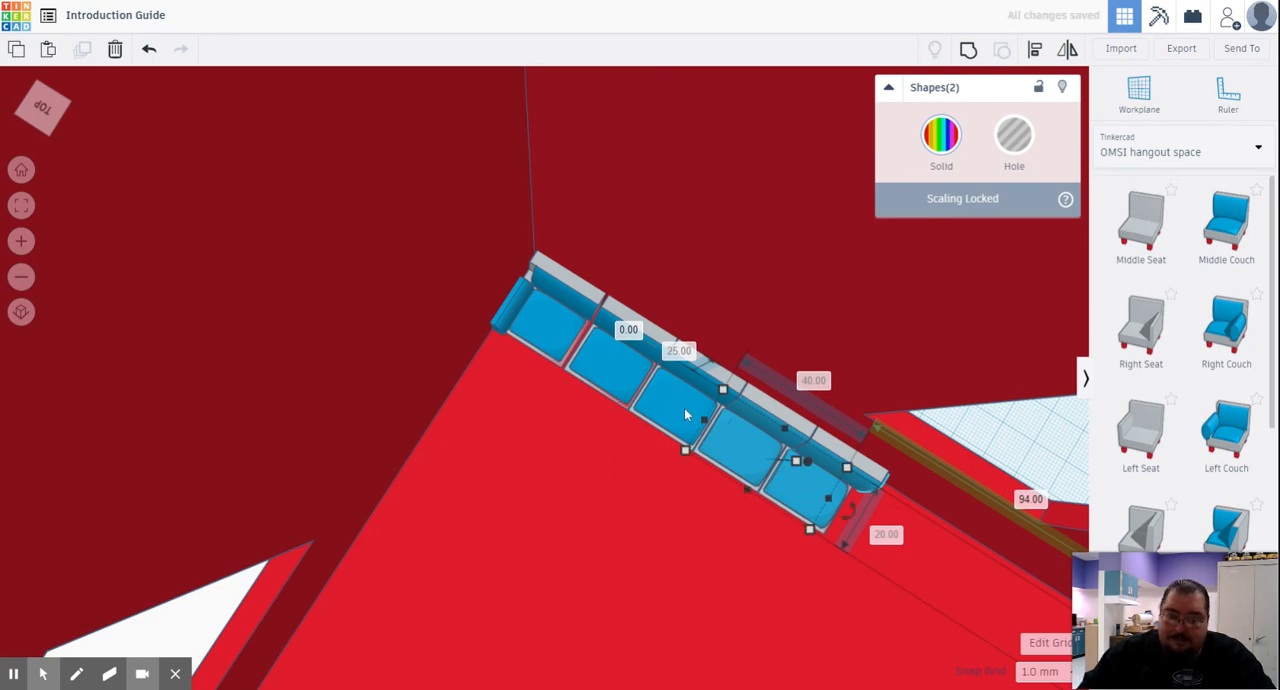
- Duplicate all four Middle Couches together and slide the copies along the wall to extend the row beneath the window opening
click(619, 379)
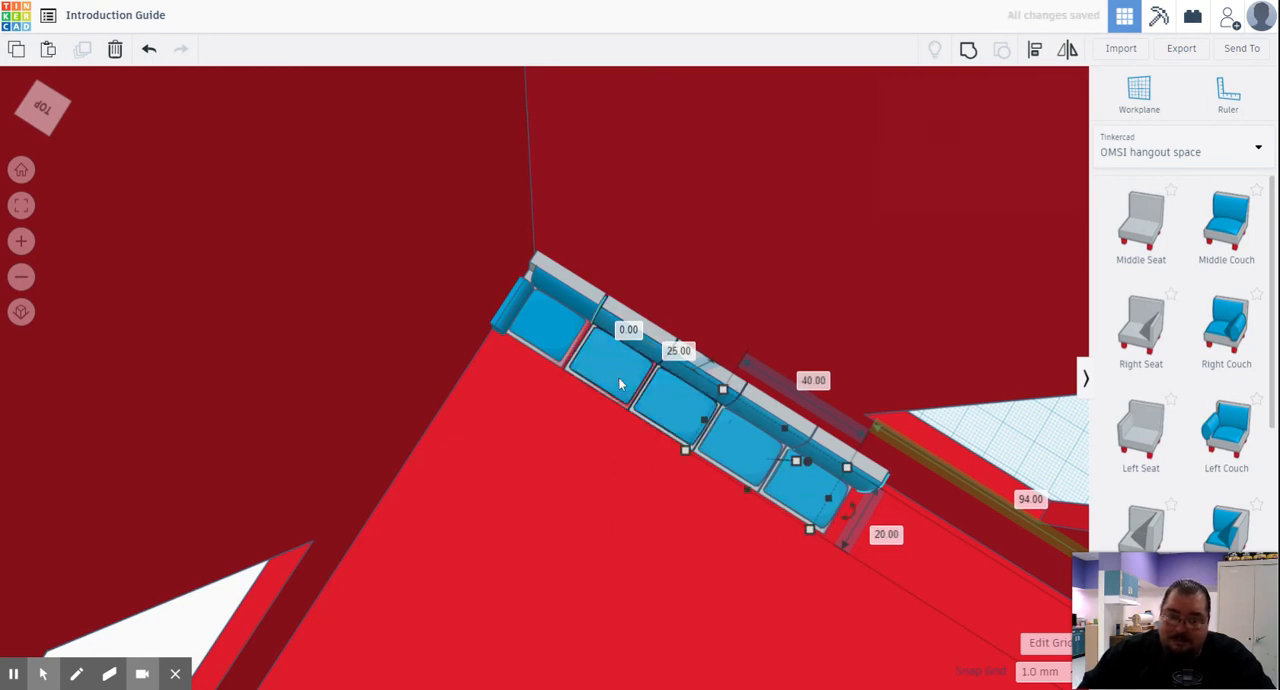
shift+click(619, 380)
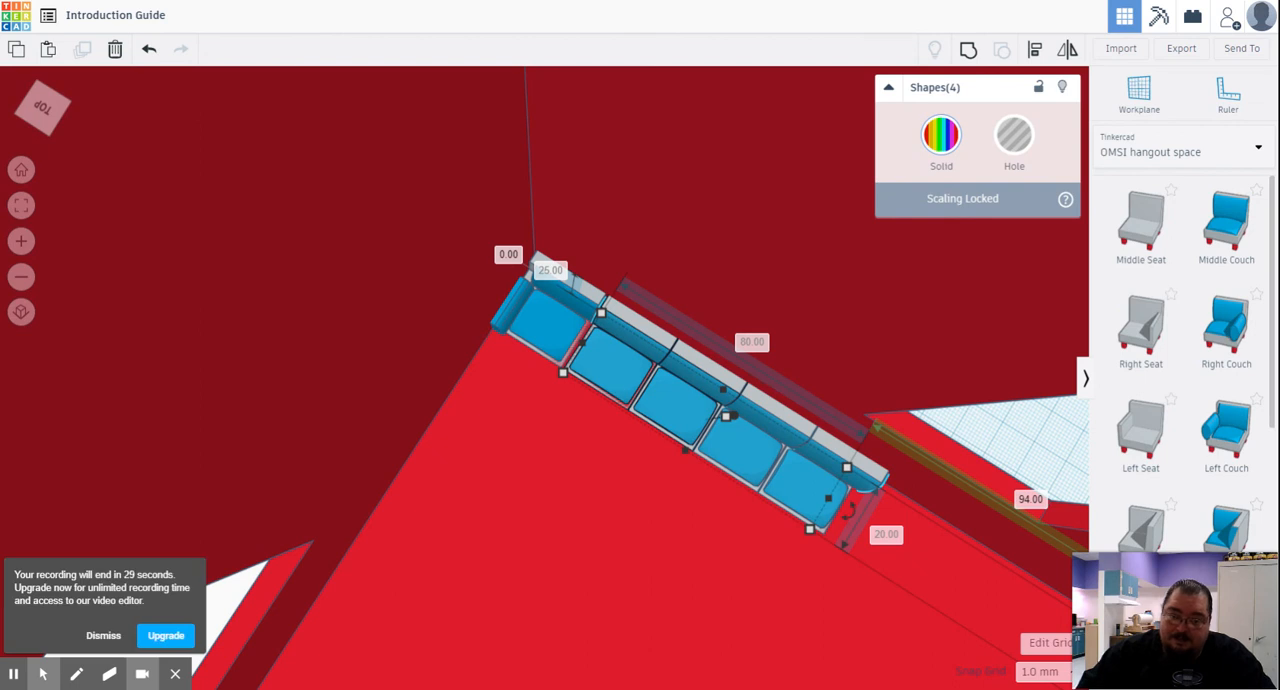
key(ctrl+d)
scroll(696, 391, down, 2)
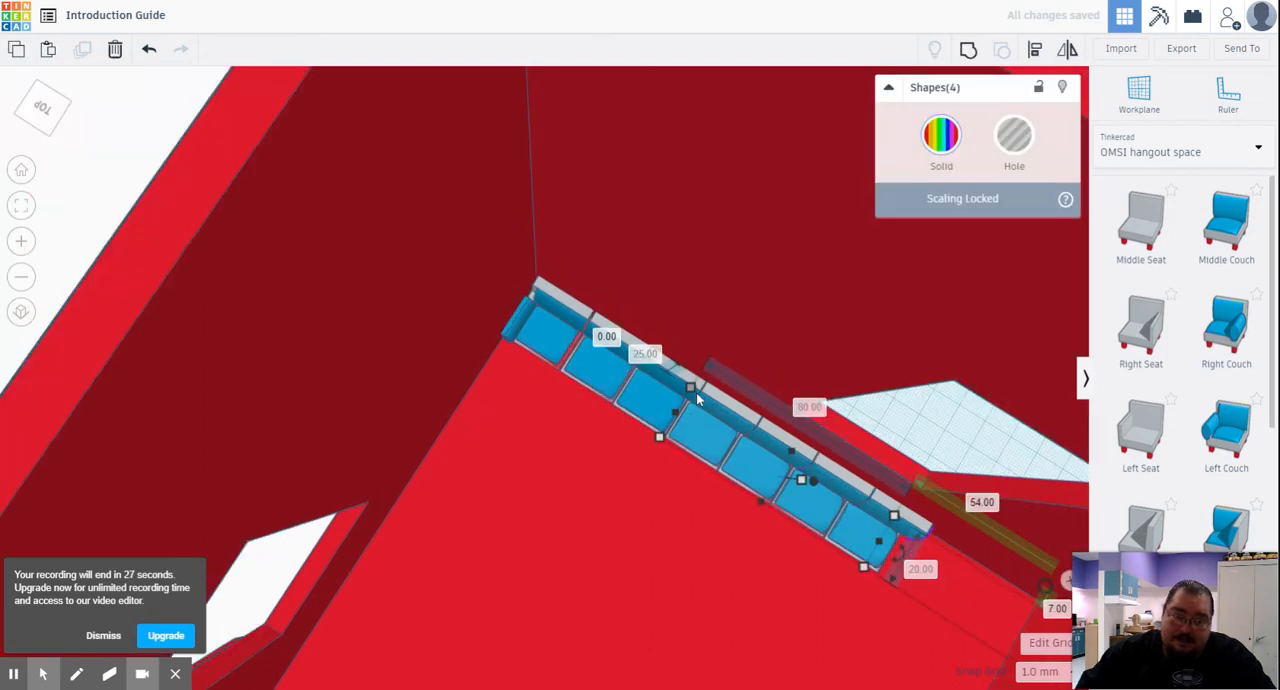
scroll(700, 405, down, 2)
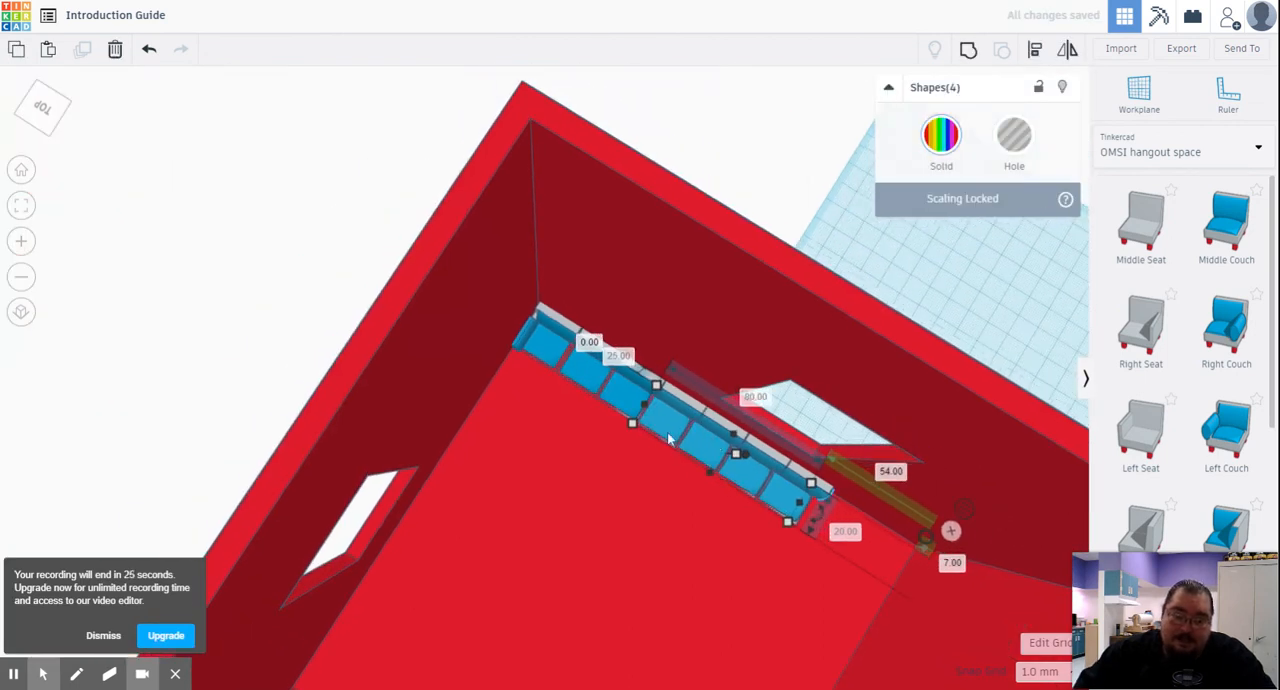
drag(703, 450, 742, 479)
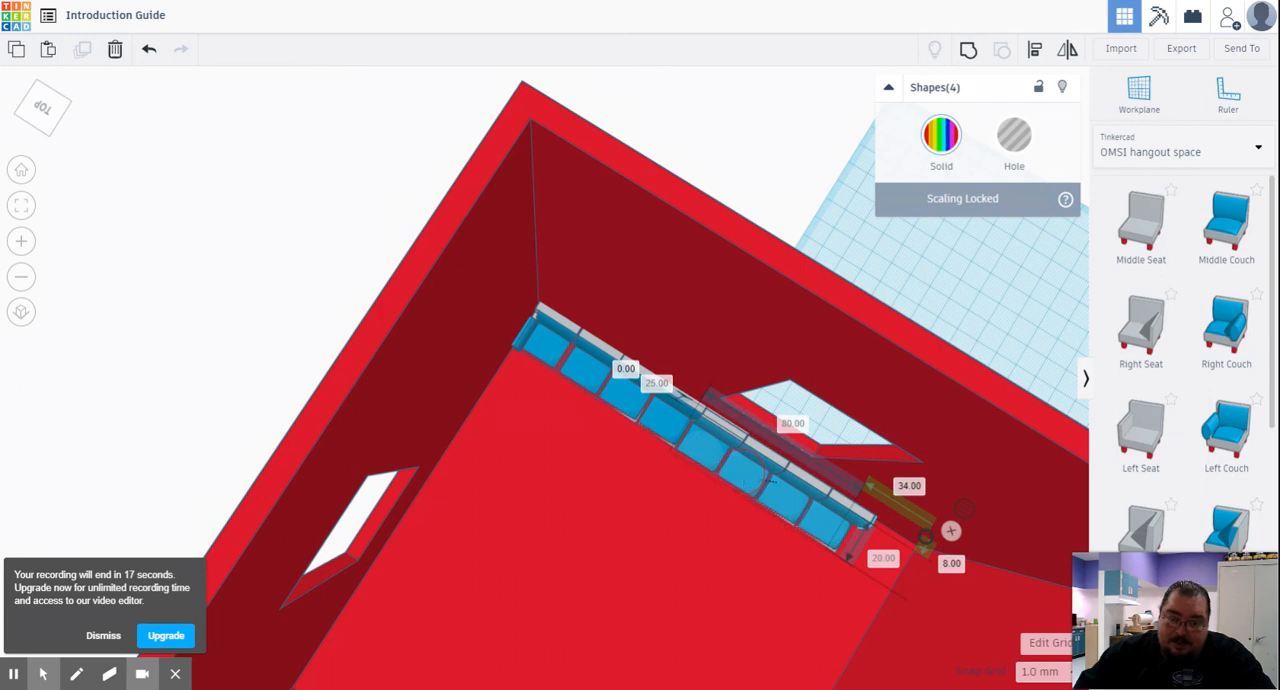
drag(742, 479, 740, 469)
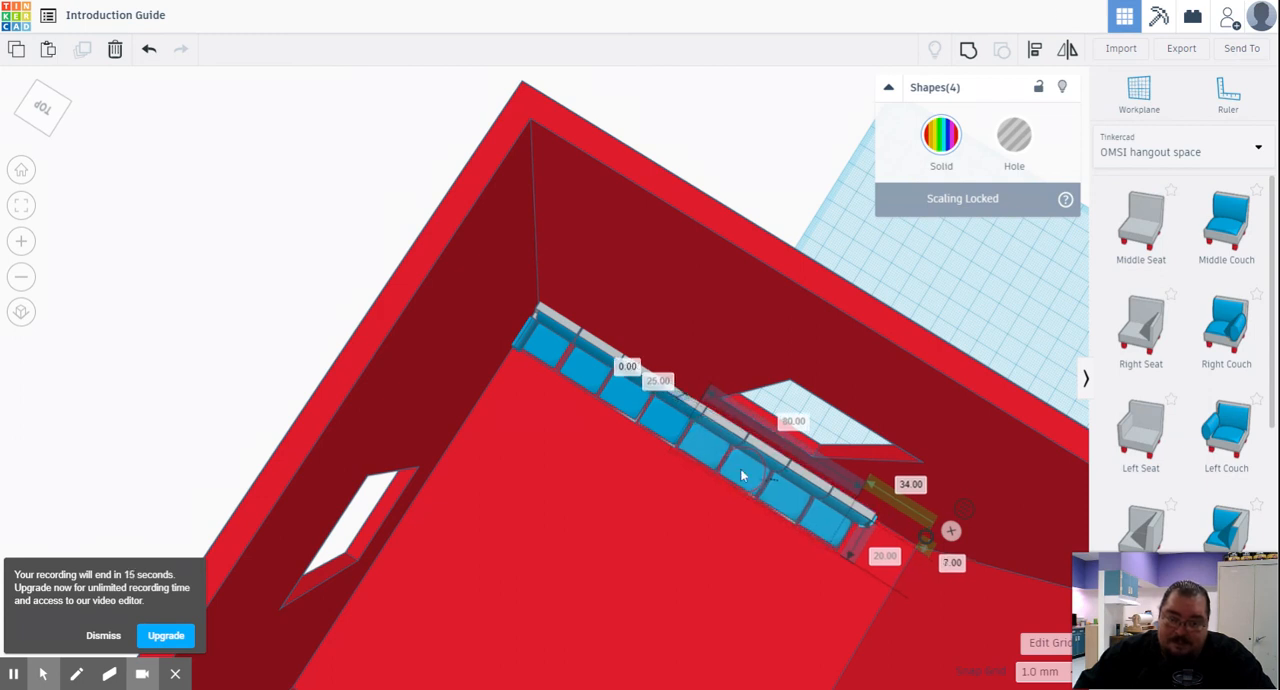